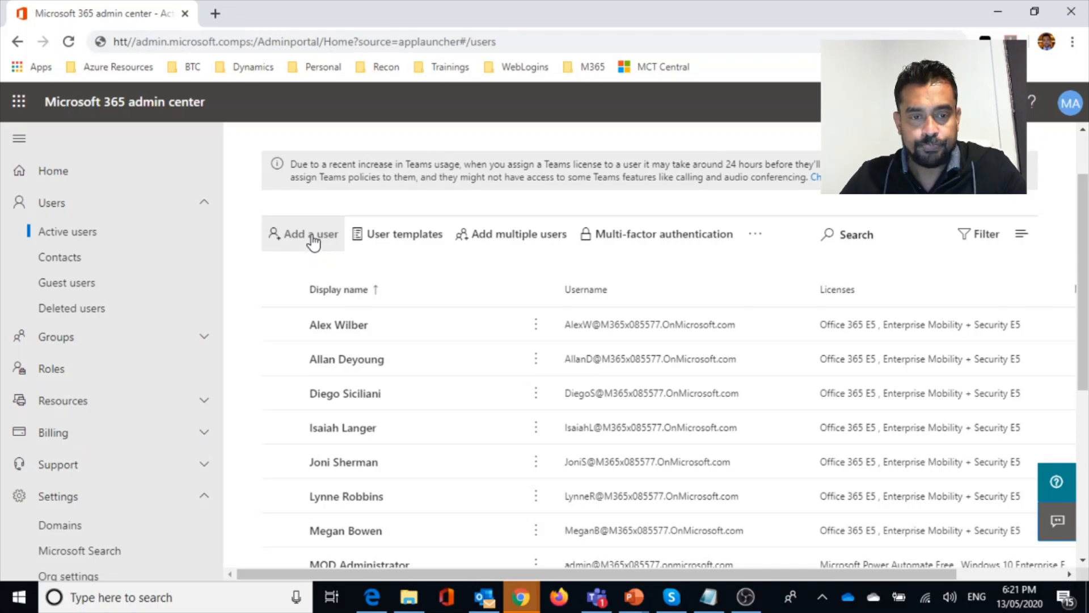
Start adding a user from the active users list and check the domain choices for the username.
click(313, 241)
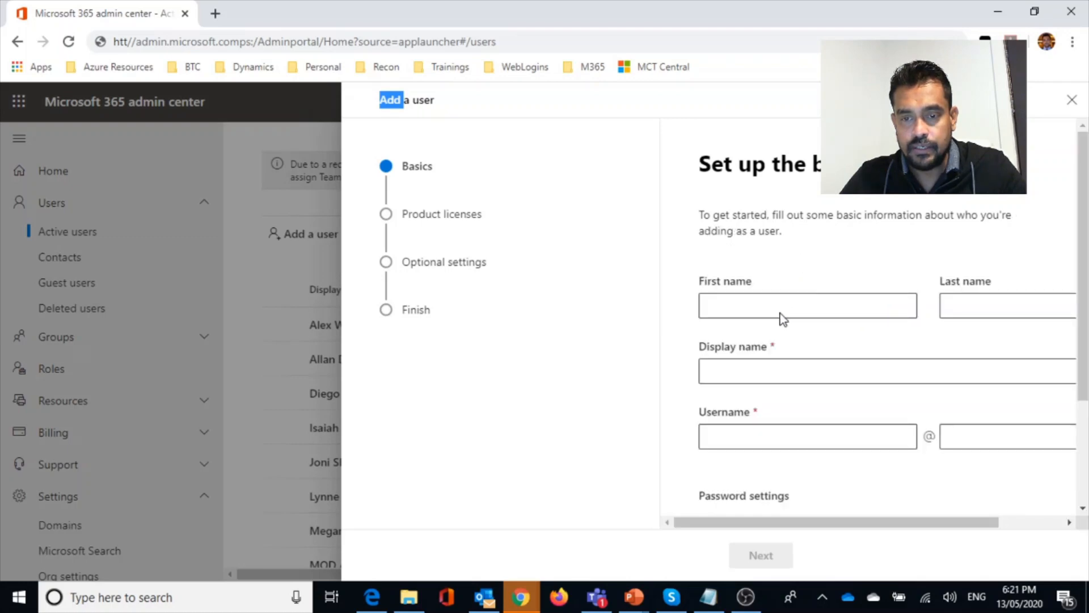
drag(844, 523, 929, 526)
scroll(846, 375, down, 1)
scroll(829, 329, down, 2)
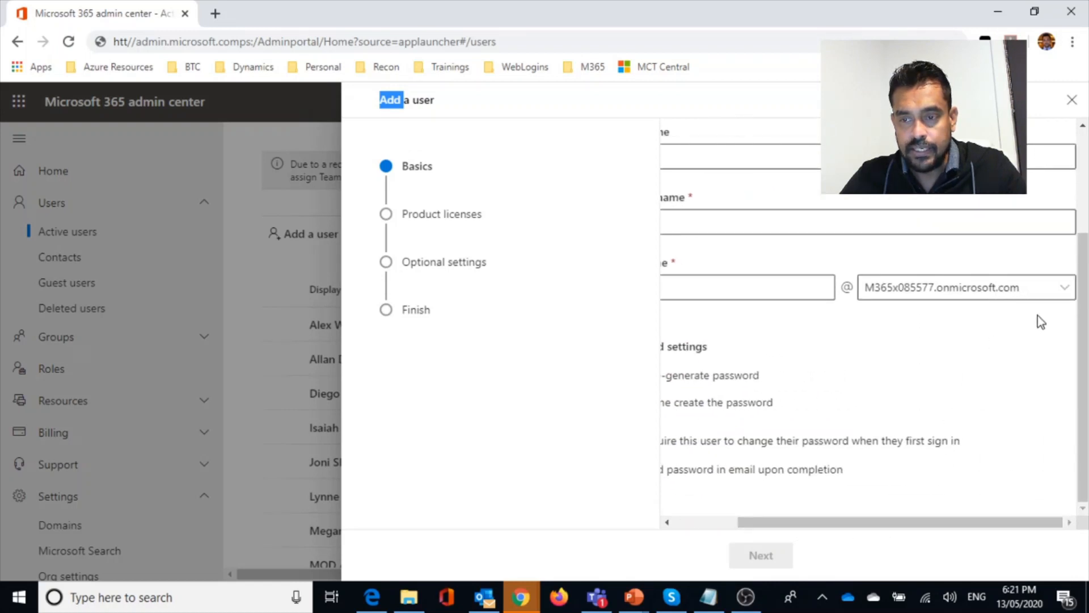
click(1063, 288)
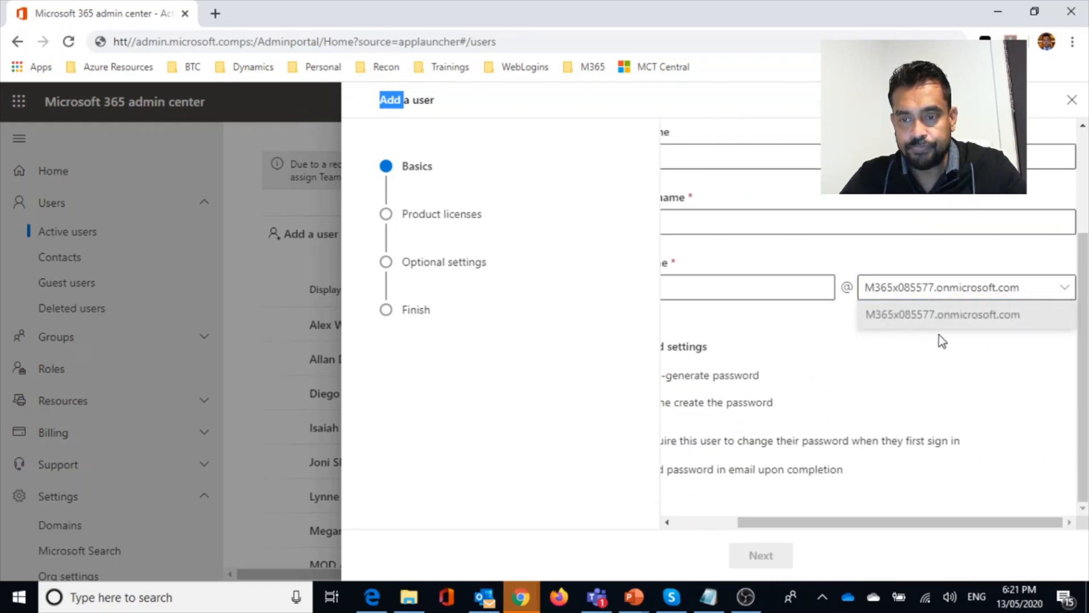
click(881, 320)
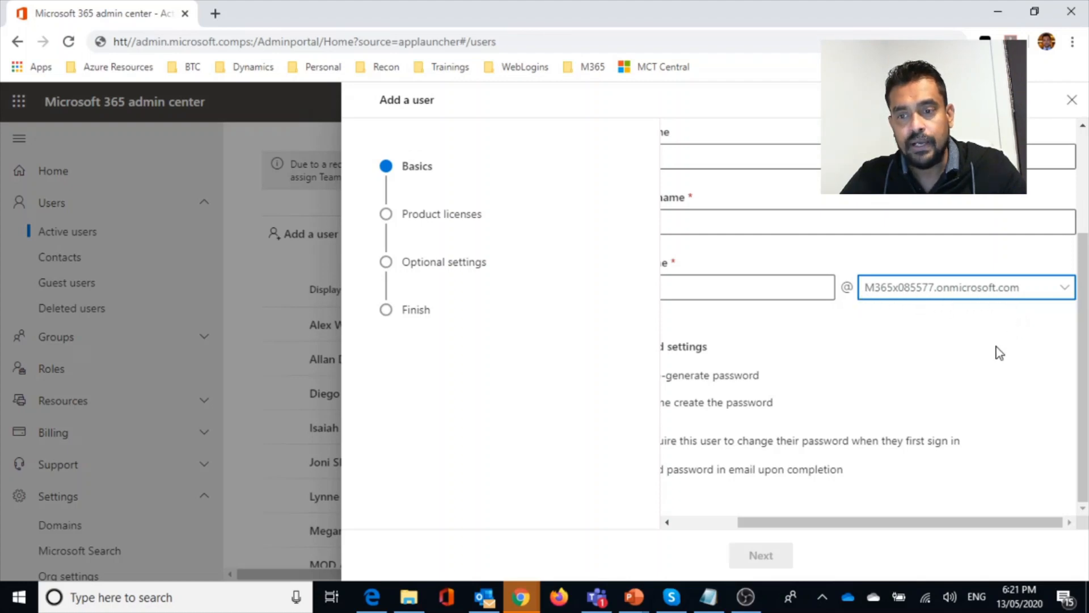
Review the password settings in the new-user form and close the form without adding a user.
drag(776, 523, 679, 530)
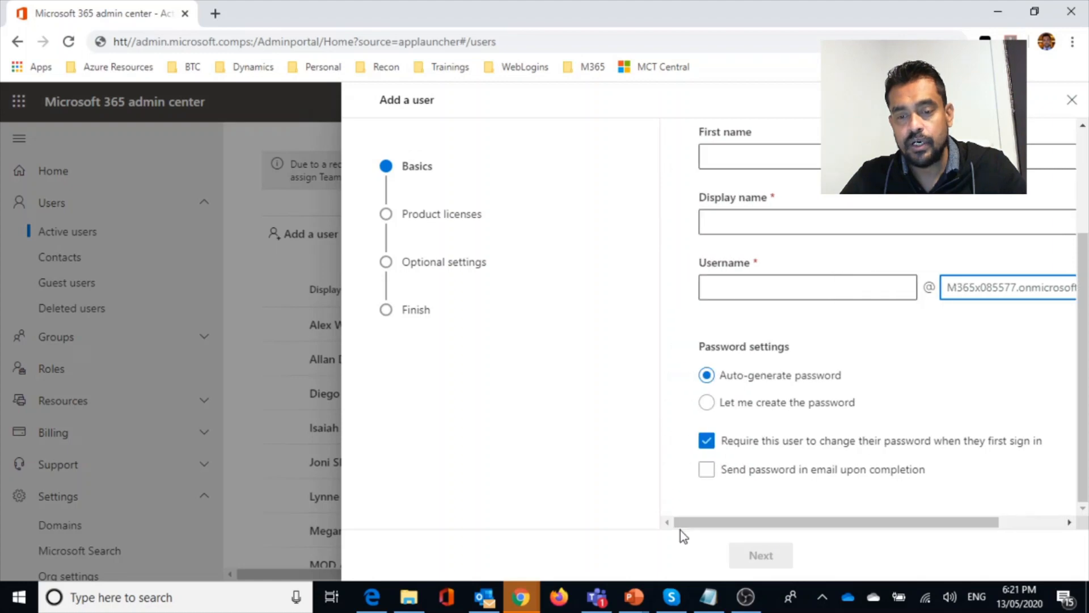
click(850, 403)
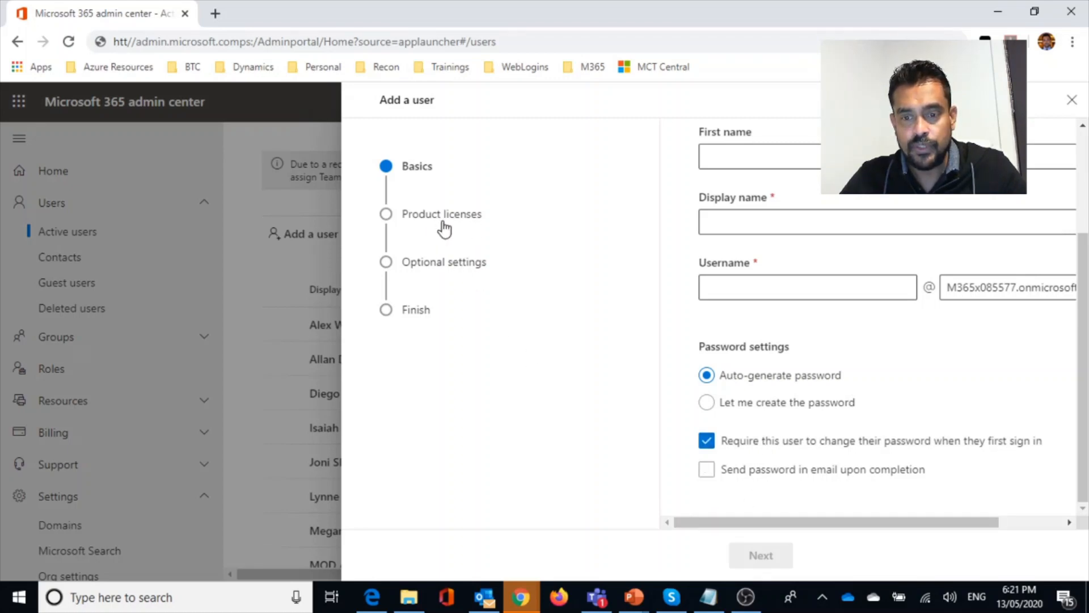
click(1072, 116)
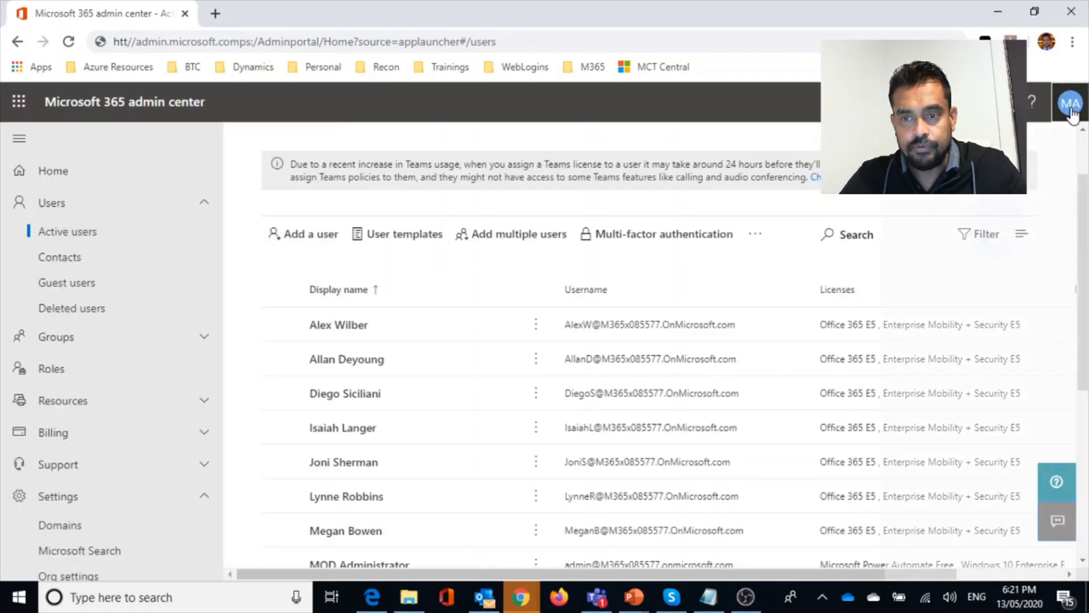
click(1070, 104)
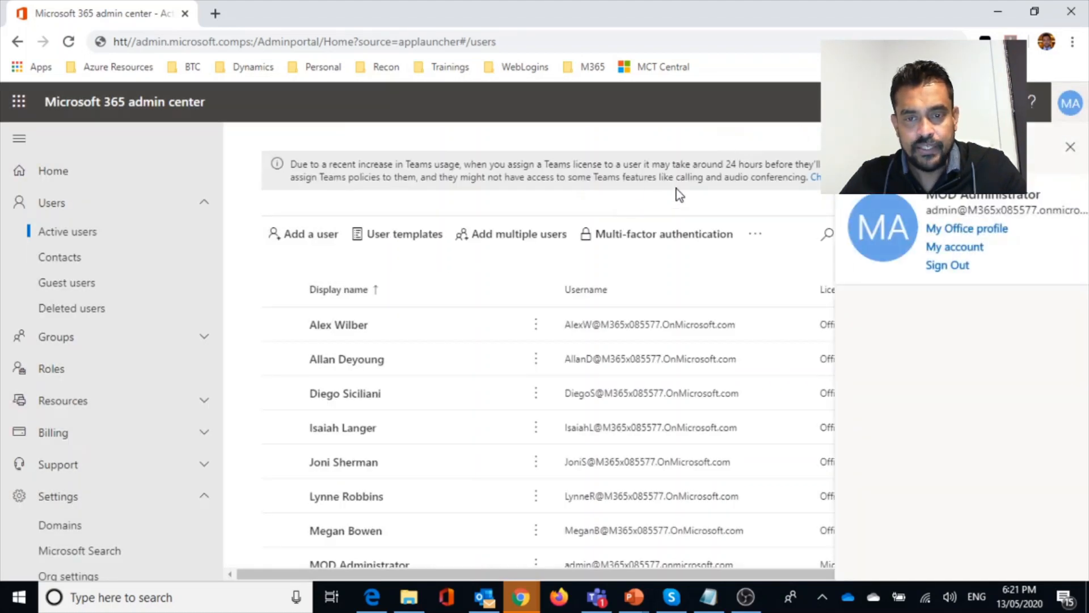
click(697, 211)
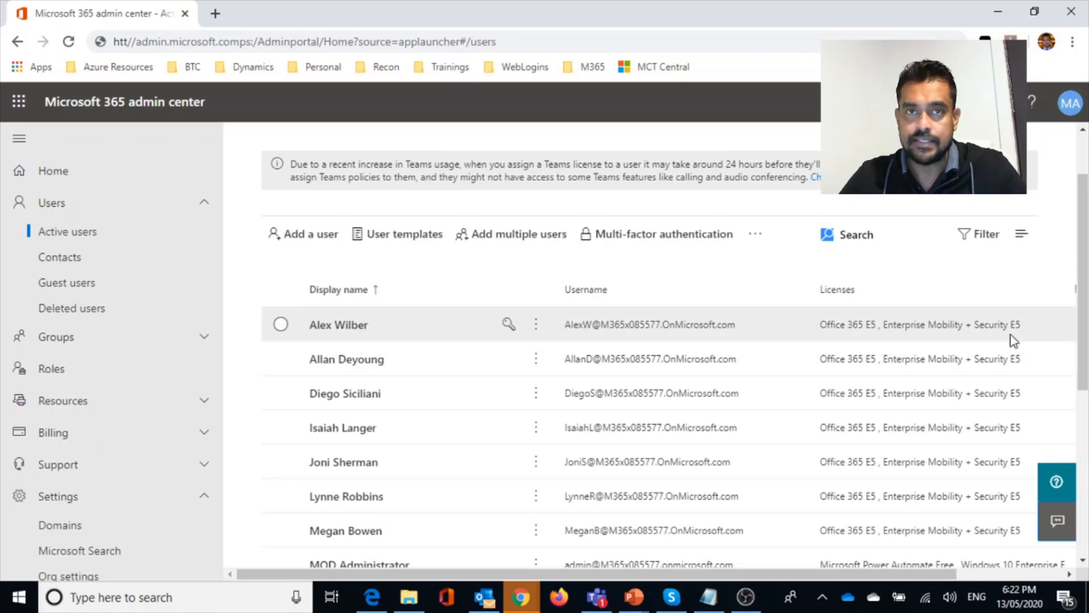
View the Contacts page and the Guest users page of the organization.
click(89, 261)
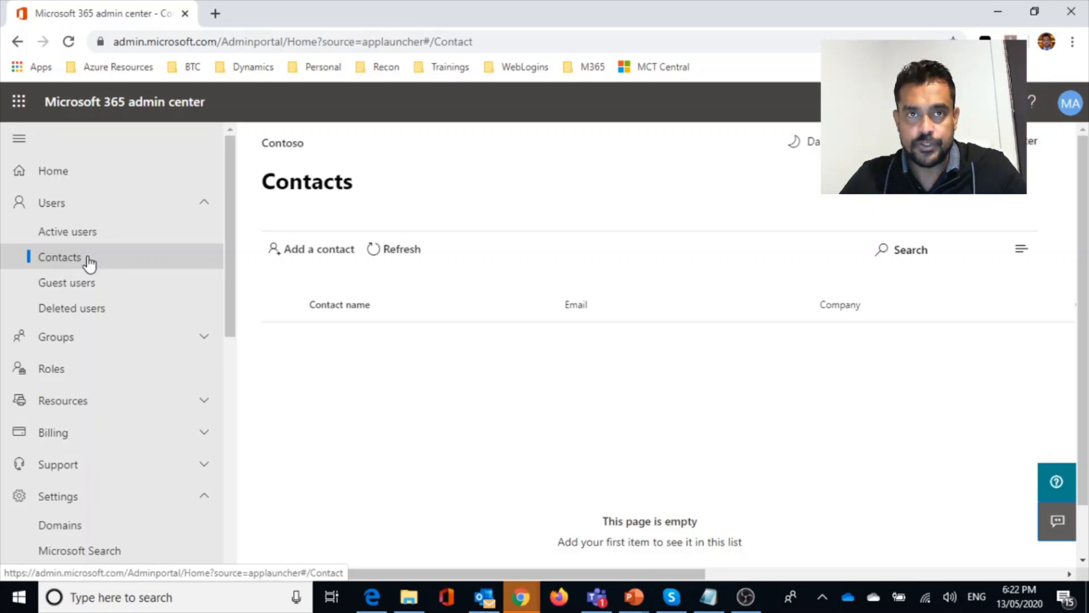
click(67, 291)
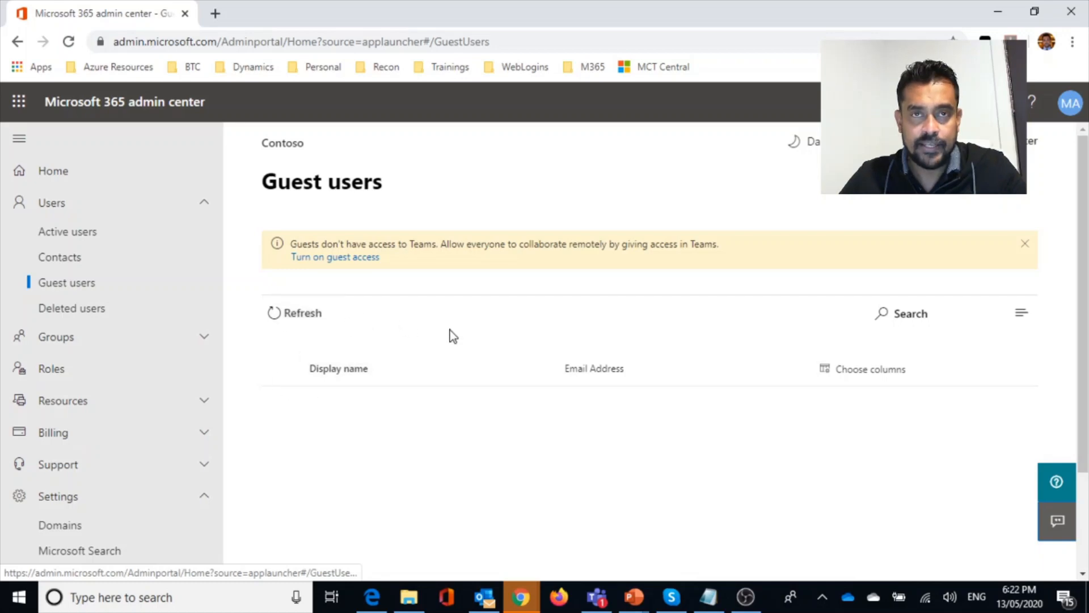
Open the Azure Active Directory admin center and show its list of all users.
scroll(166, 377, down, 3)
scroll(143, 446, down, 6)
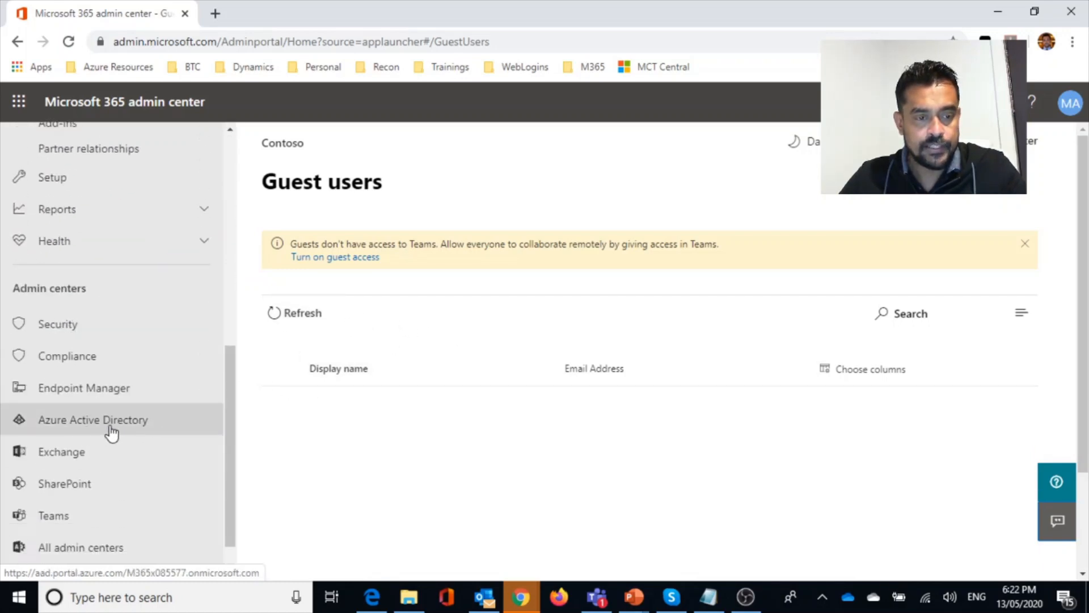
click(110, 425)
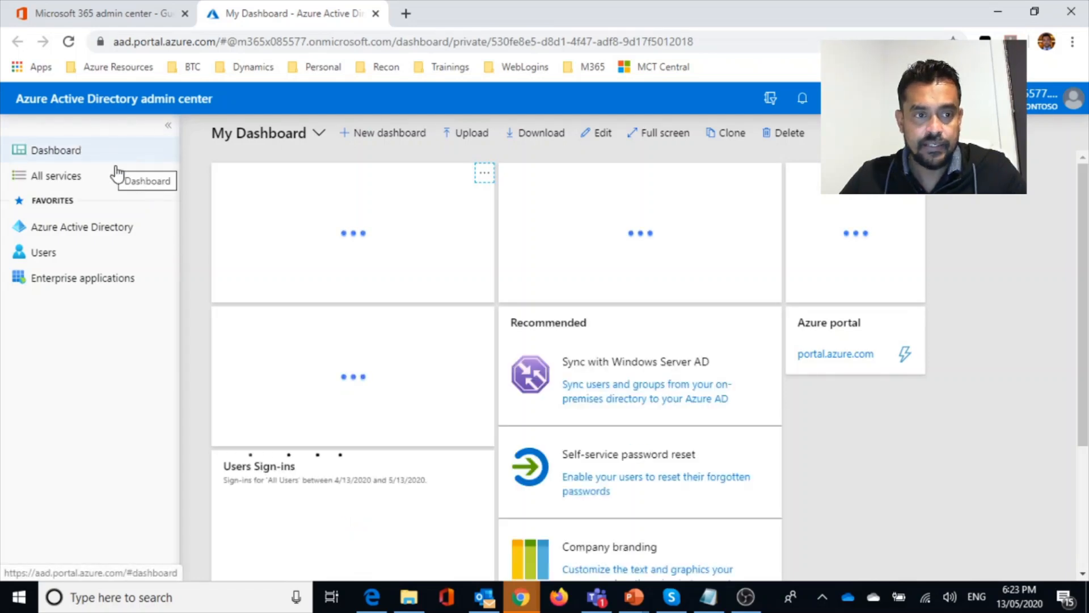
click(46, 255)
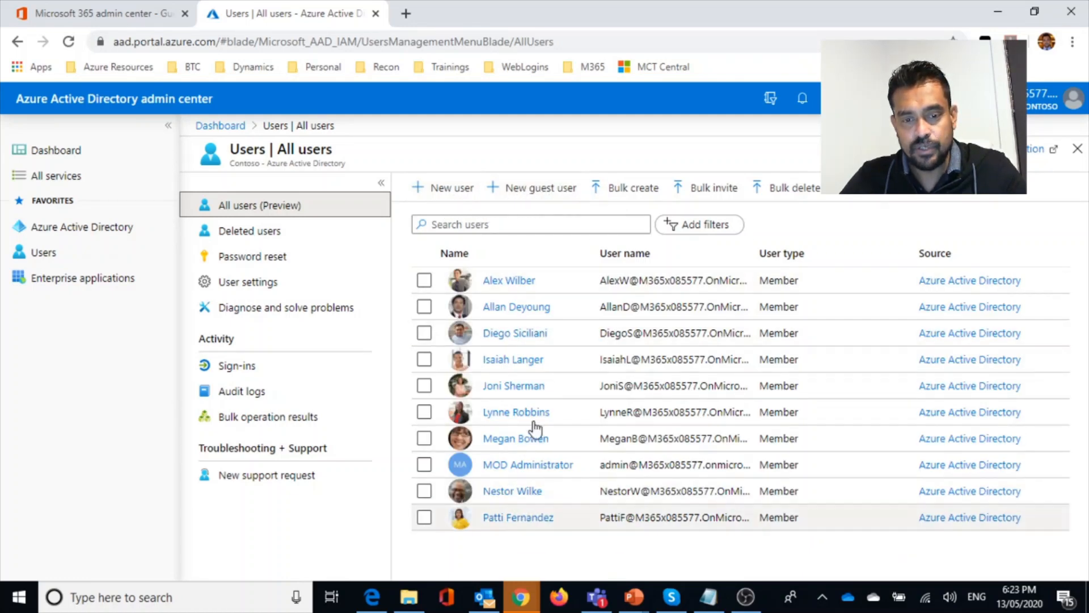
Switch back to the Microsoft 365 admin center and show the Active users list for comparison.
click(105, 17)
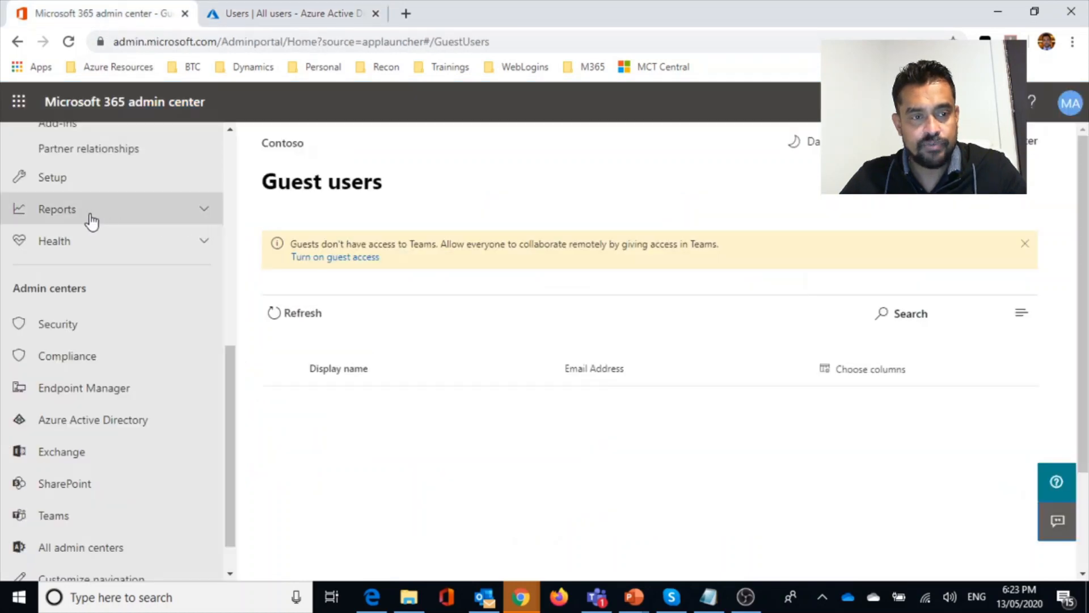
scroll(114, 295, up, 8)
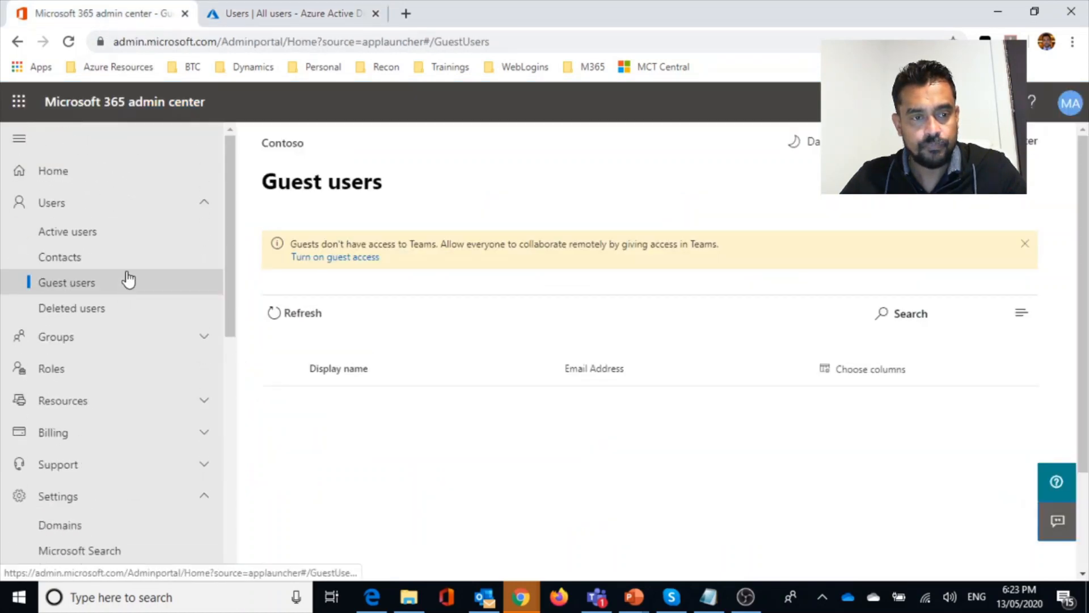
click(94, 238)
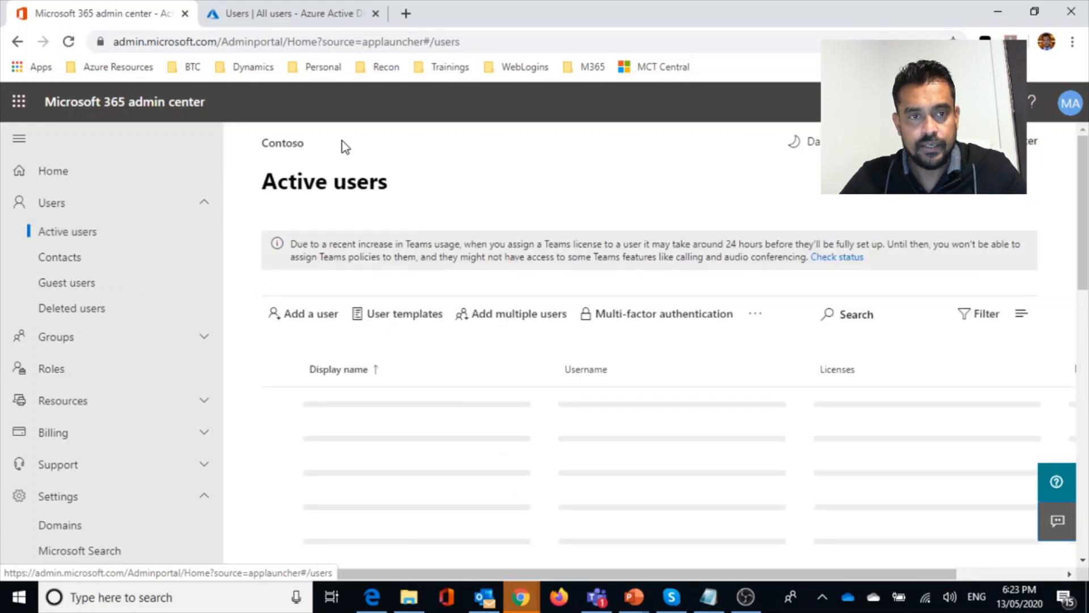
In the Azure Active Directory admin center, open the new guest user form and check the domain choices under the Create user option.
click(284, 23)
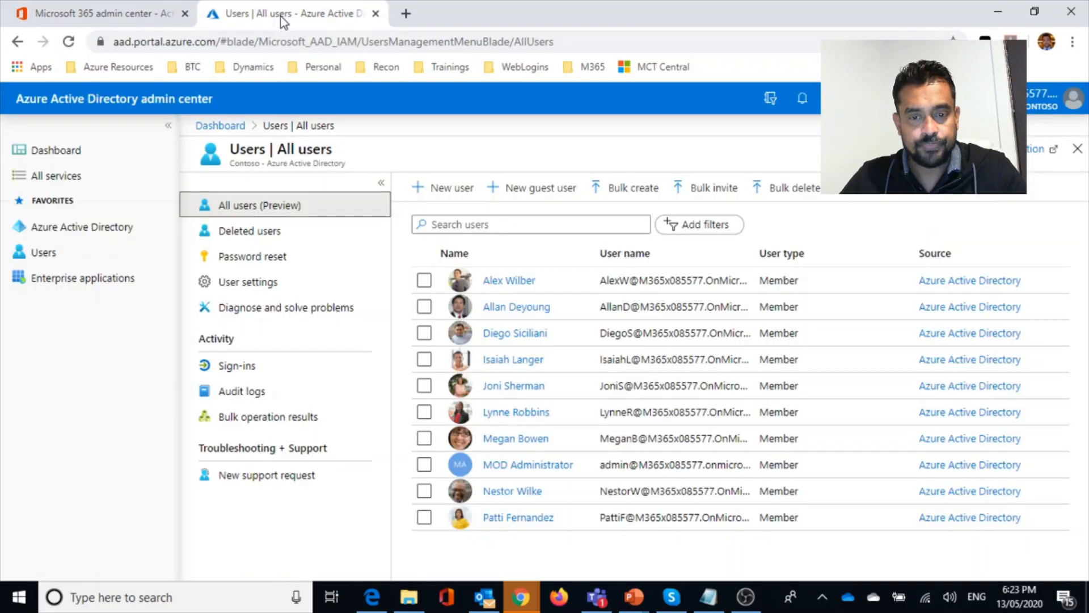
click(537, 196)
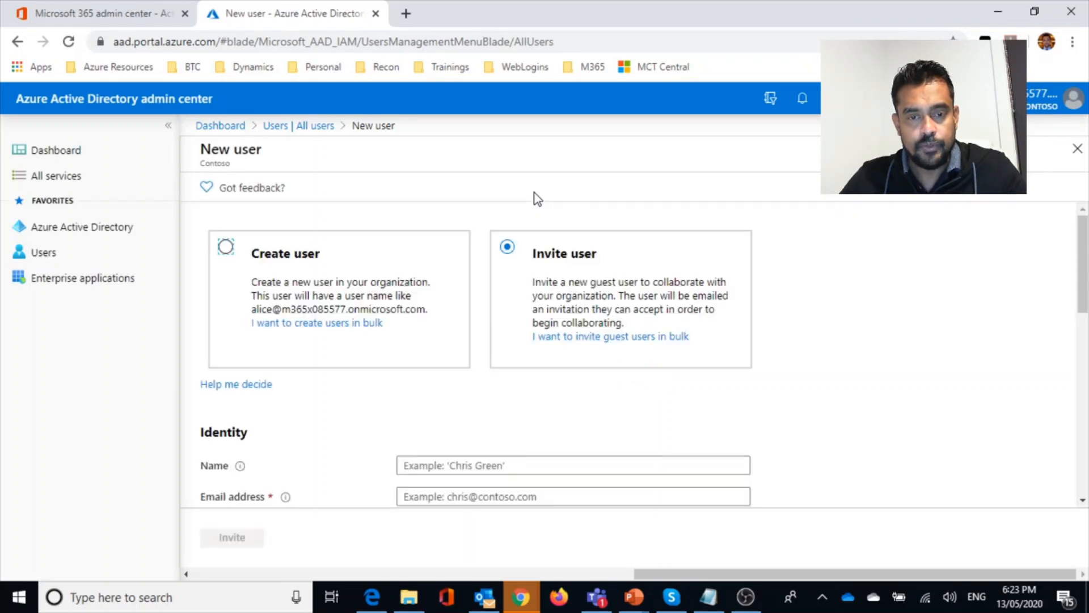
click(225, 247)
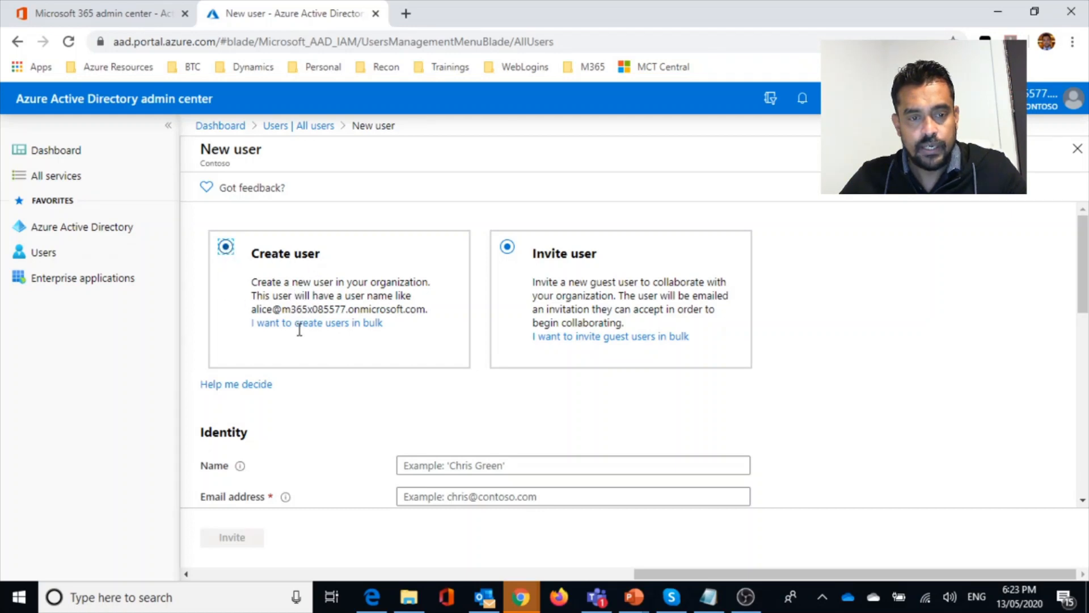
scroll(420, 323, down, 3)
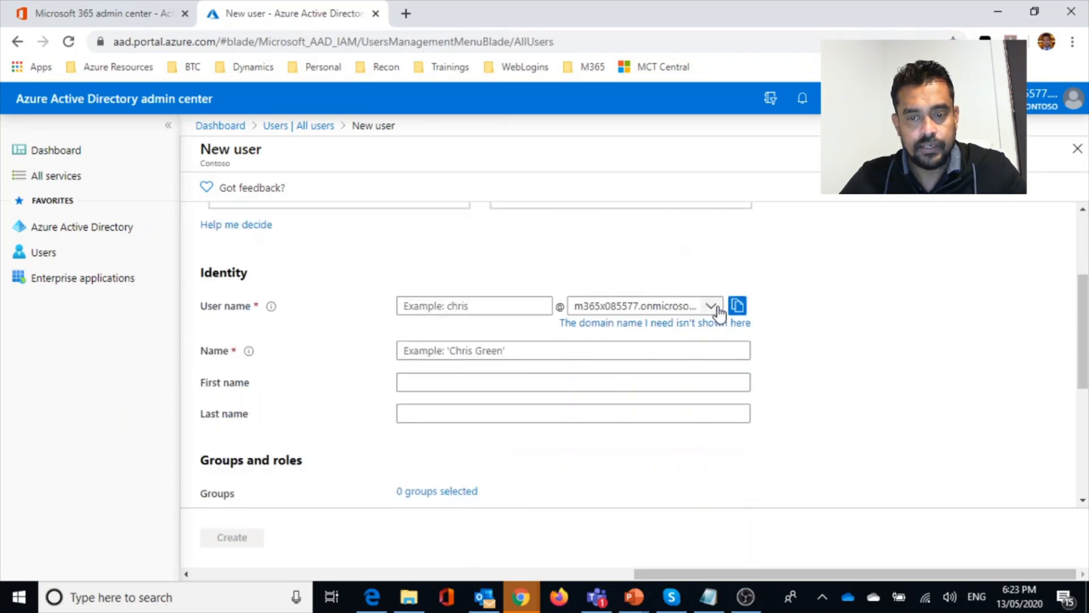
click(716, 308)
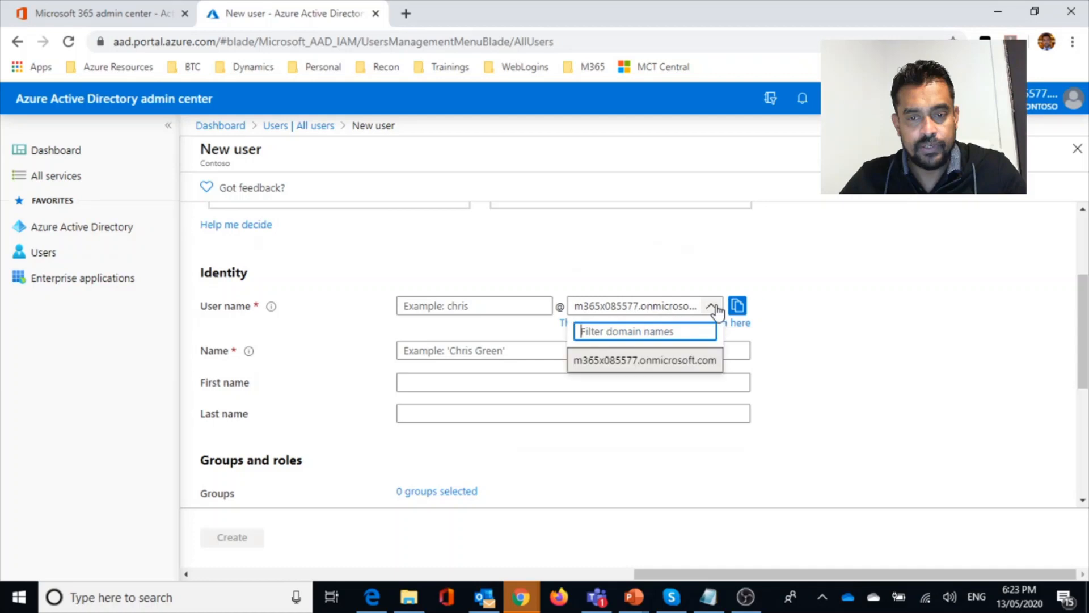
click(596, 364)
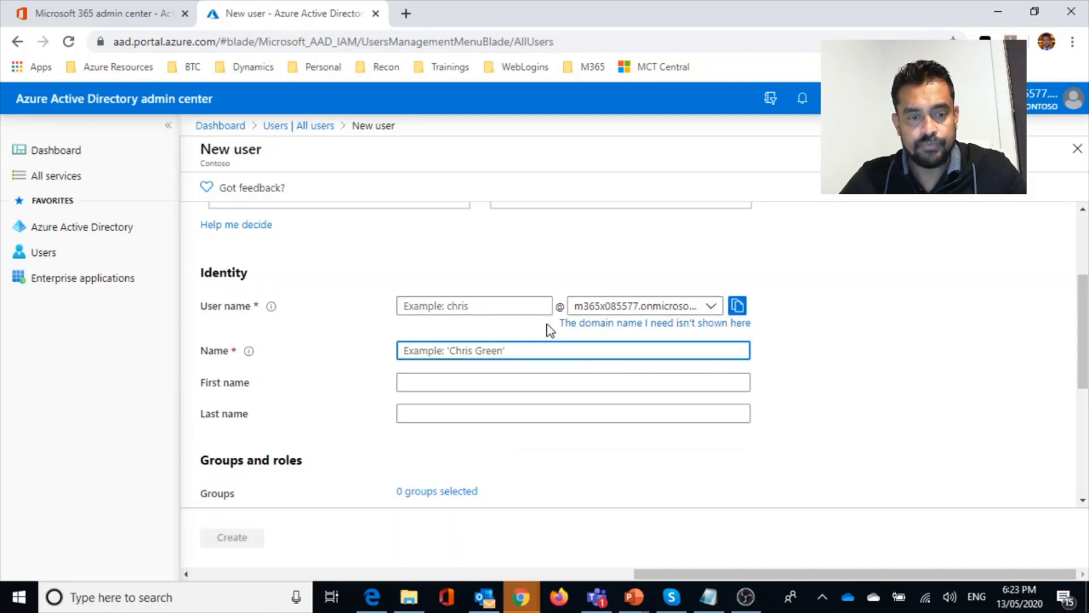
Set the new user form to Invite user and enter the guest's external email address.
scroll(537, 355, up, 3)
click(505, 250)
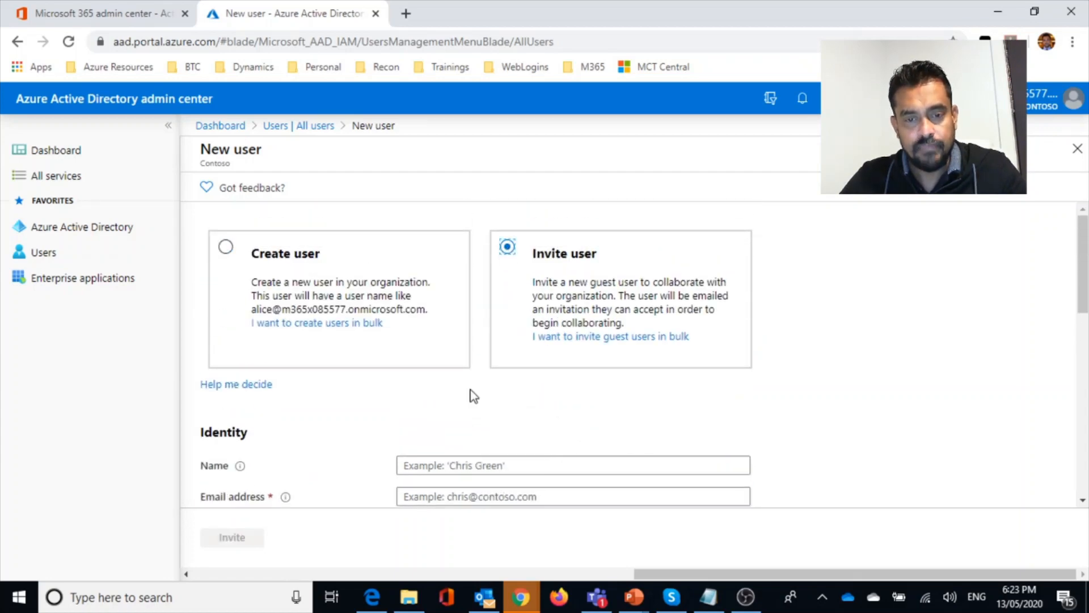
scroll(474, 396, down, 3)
click(453, 341)
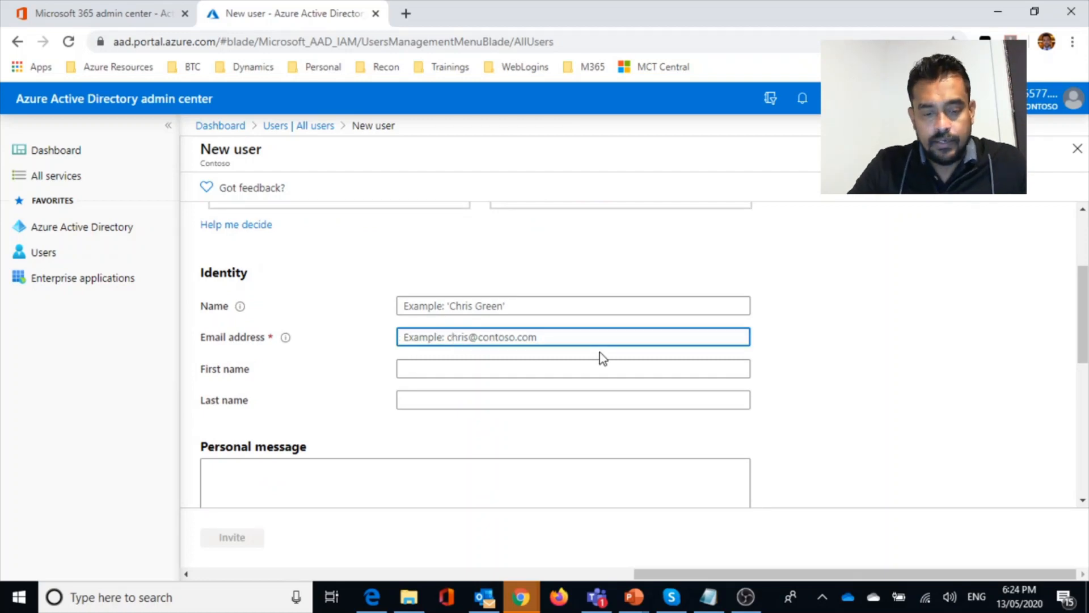
text(example@gmail)
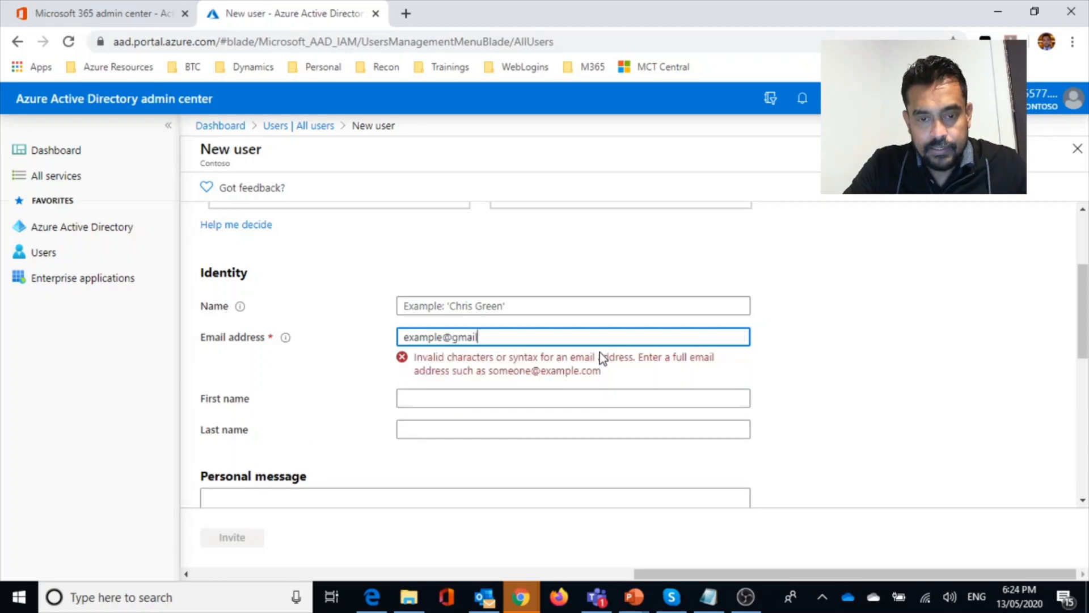
text(.com)
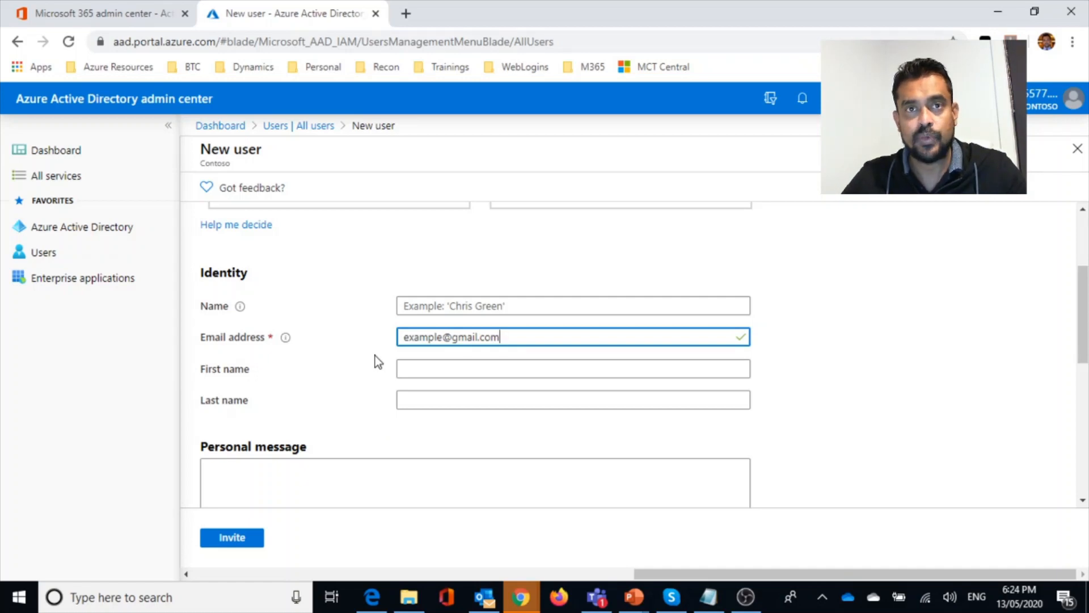
Return to the Microsoft 365 admin center and view the Guest users and Deleted users pages.
click(83, 12)
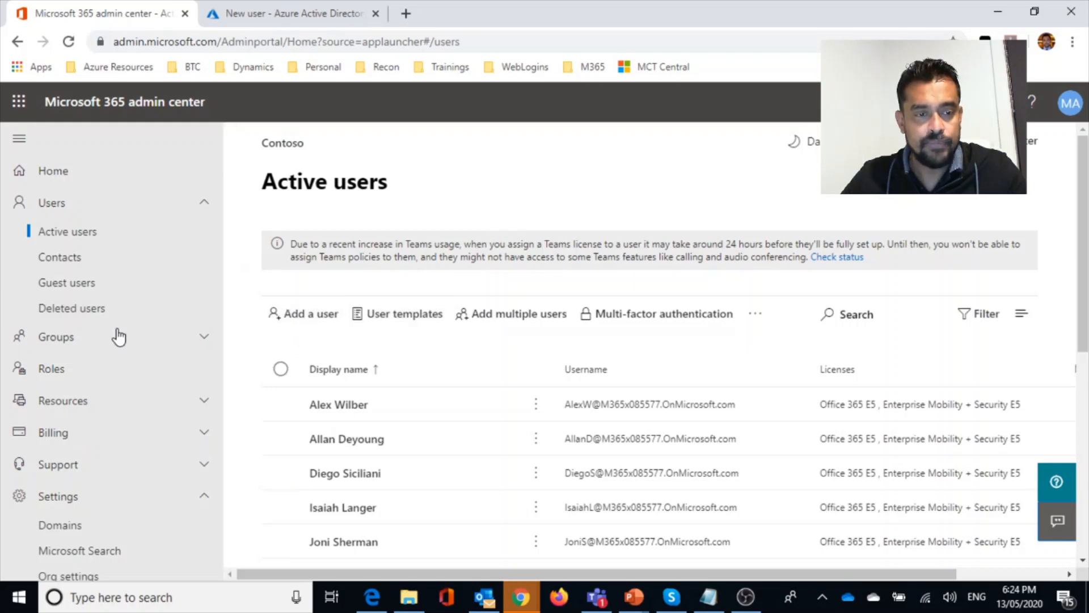
click(72, 291)
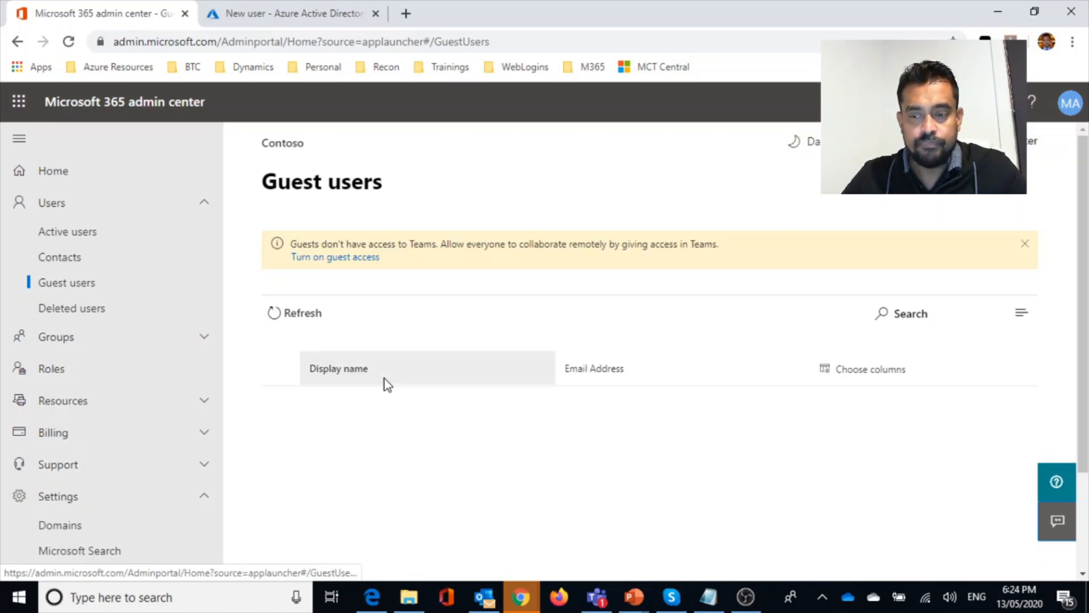
click(76, 310)
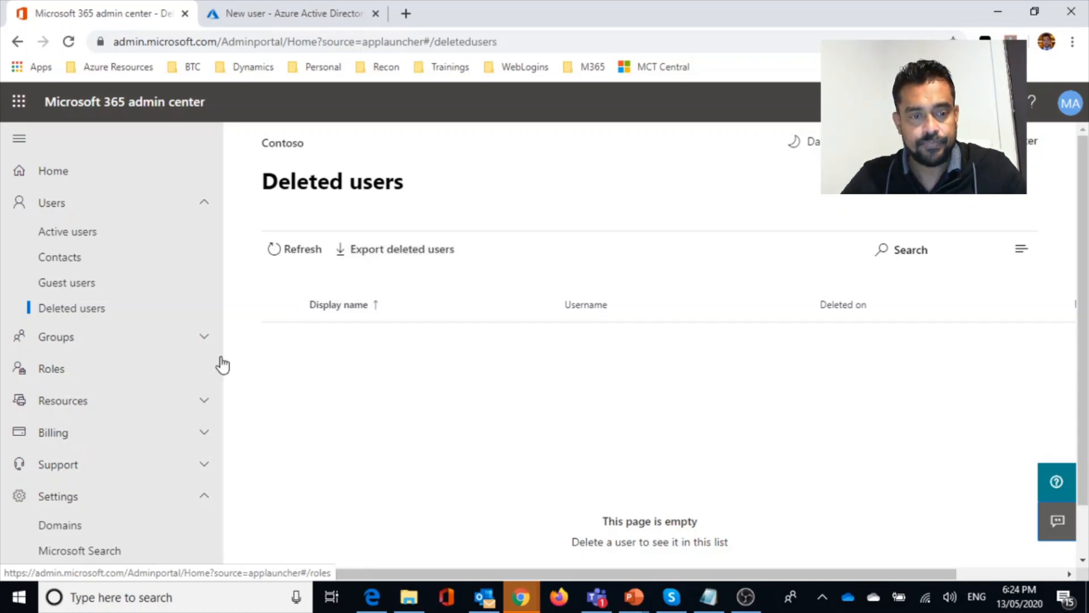
Show the organization's Groups list, start adding a group, and review the available group types.
scroll(170, 290, down, 1)
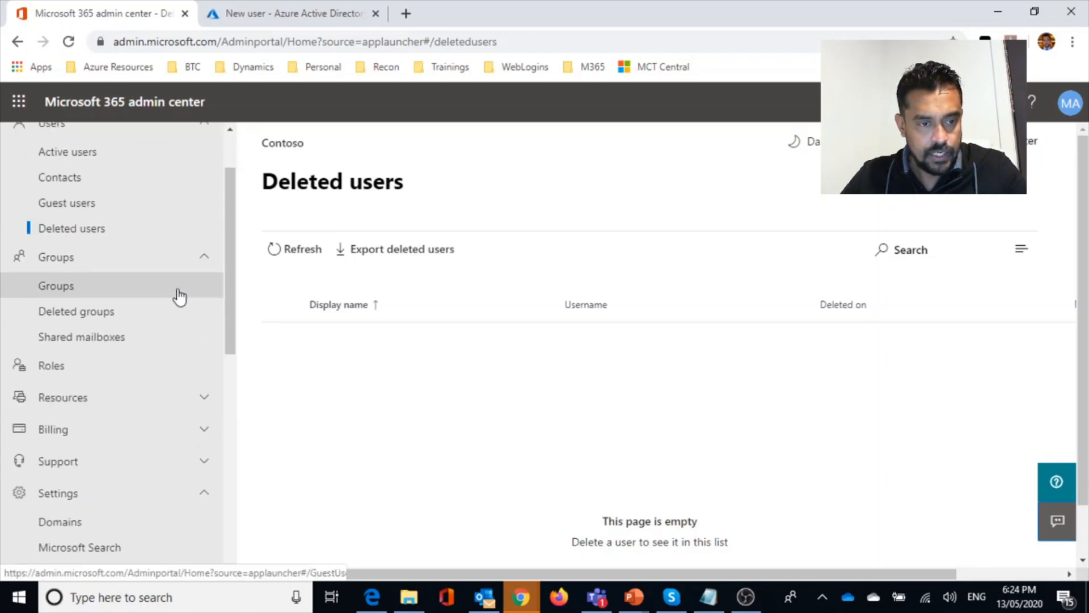
click(70, 289)
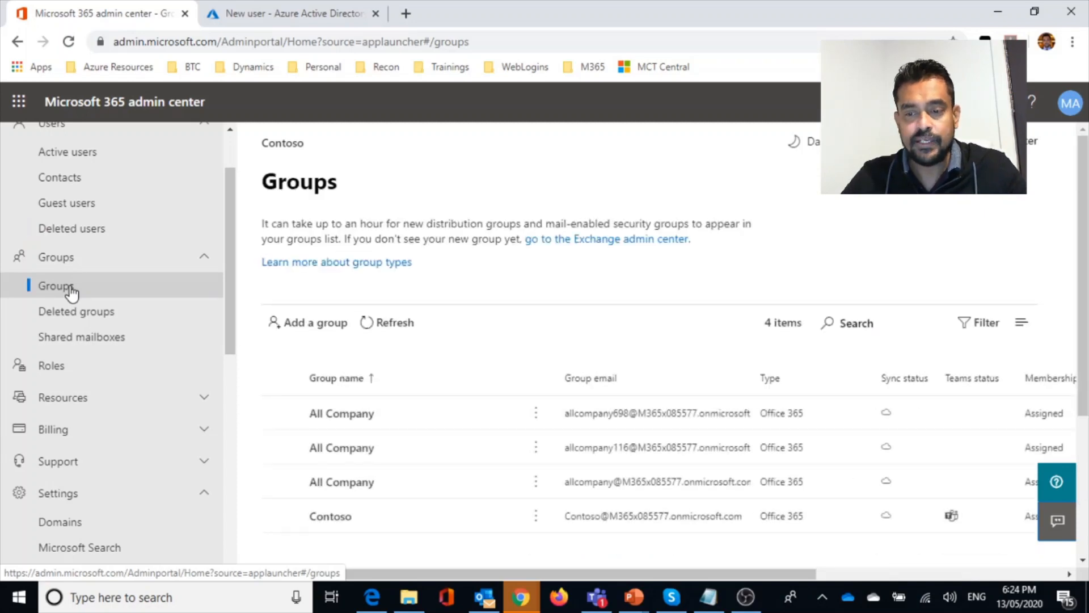
click(304, 336)
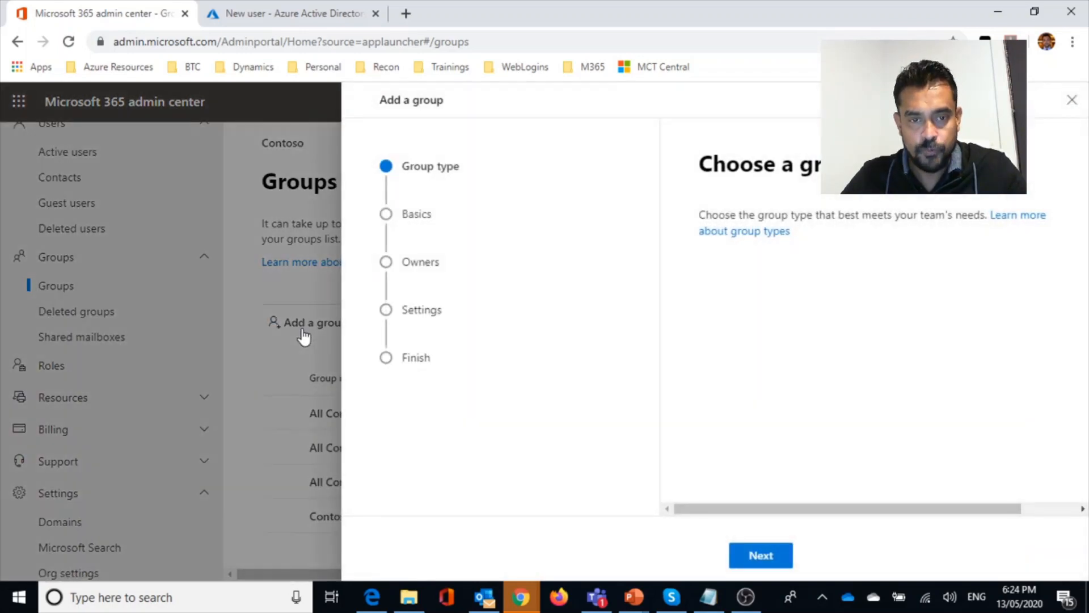
scroll(924, 315, down, 3)
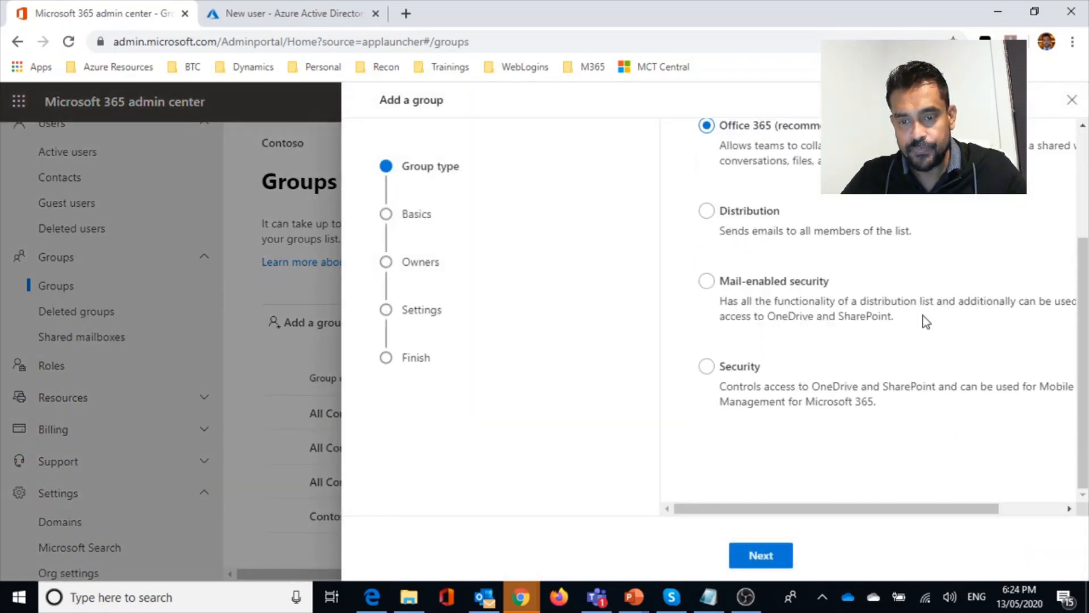
scroll(923, 315, up, 2)
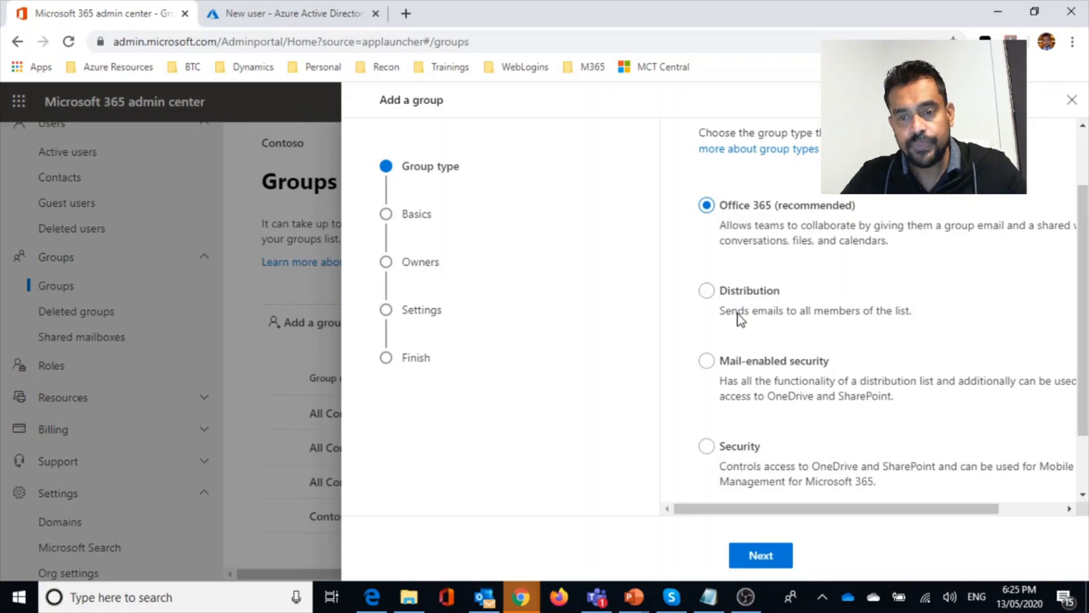
Review the remaining group types, keep Office 365 (recommended) as the type, and continue to the group's basic details.
scroll(739, 309, down, 1)
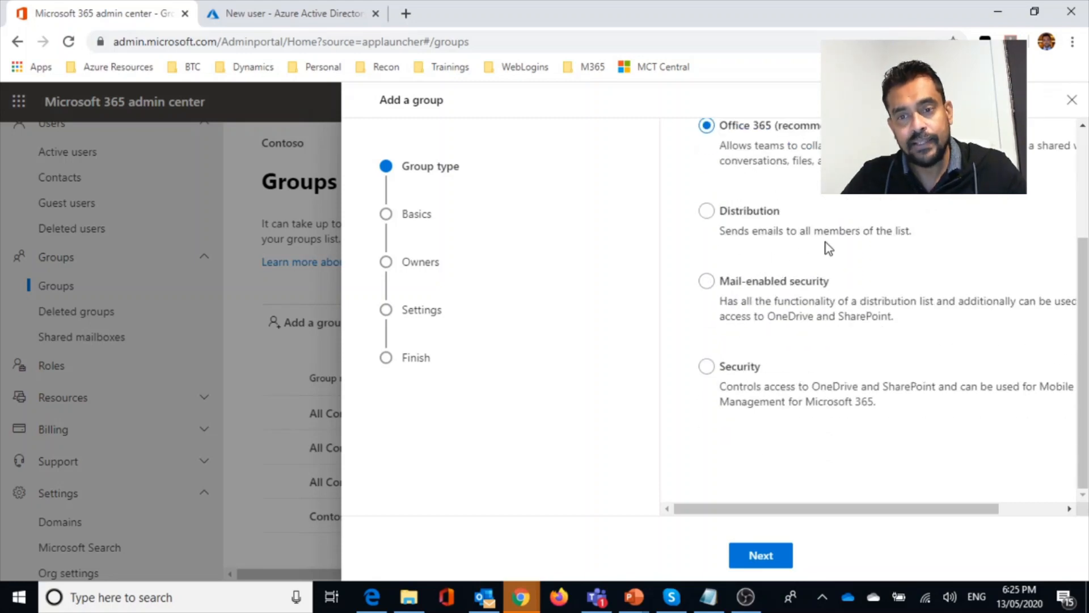
click(708, 282)
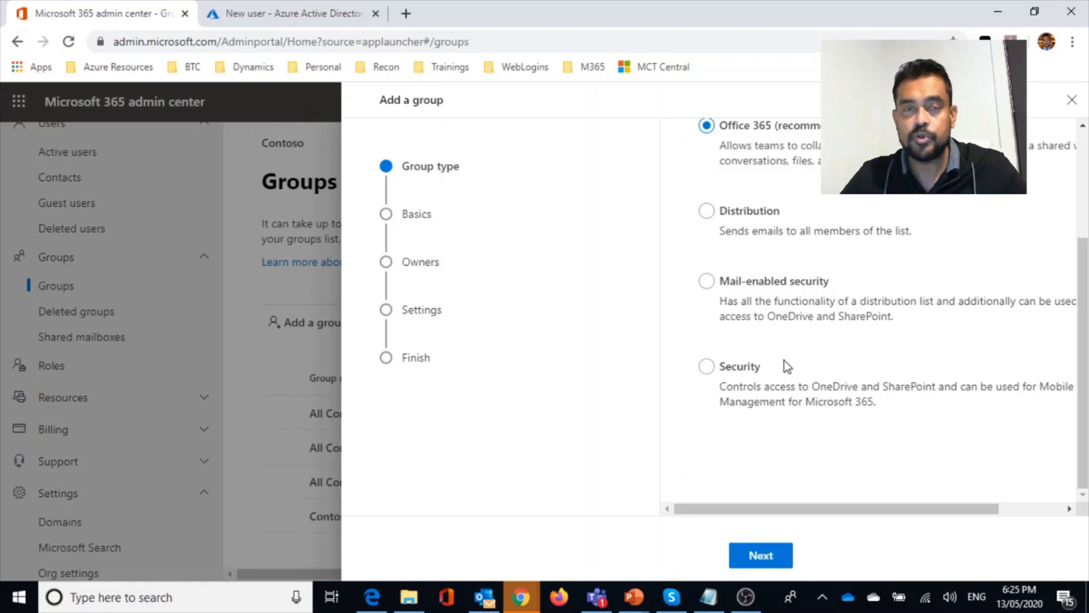
scroll(784, 364, up, 2)
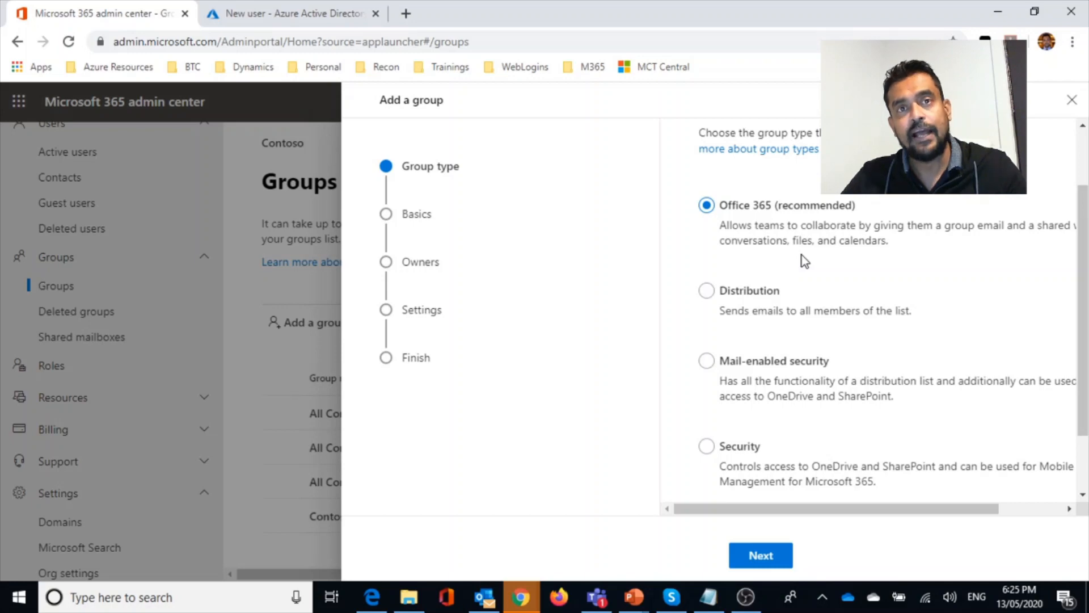
click(766, 561)
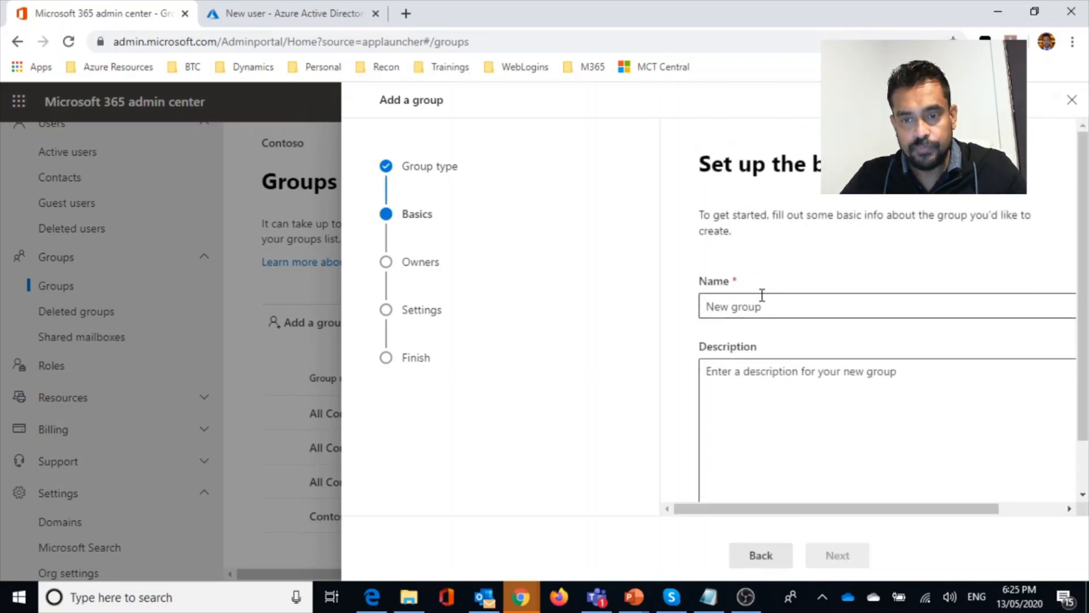
Name the new group demo, give it the description Demo, and continue to the owner assignment.
click(802, 308)
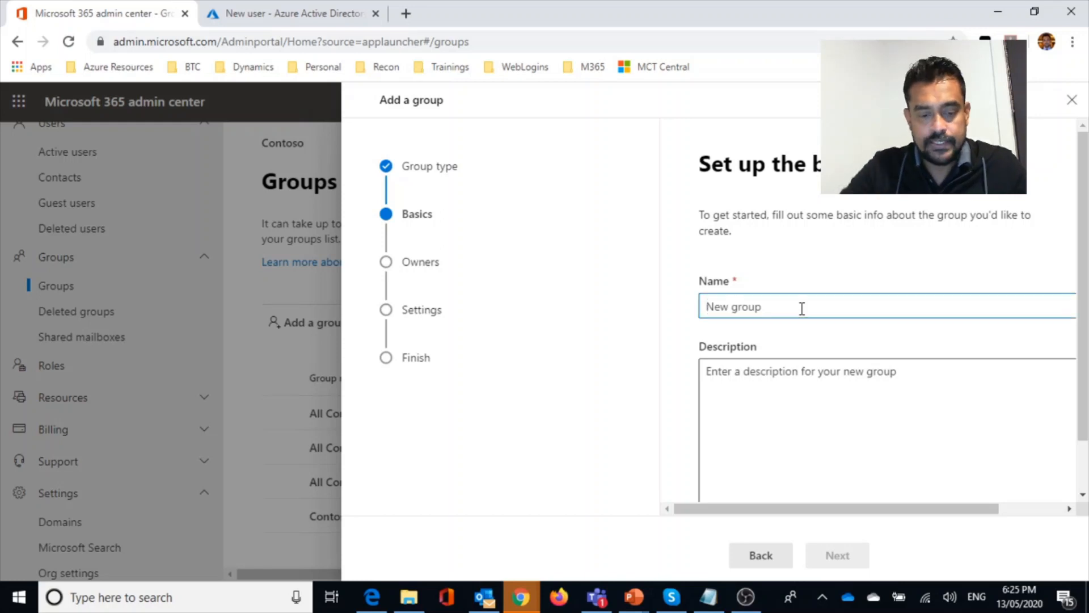
text(demo)
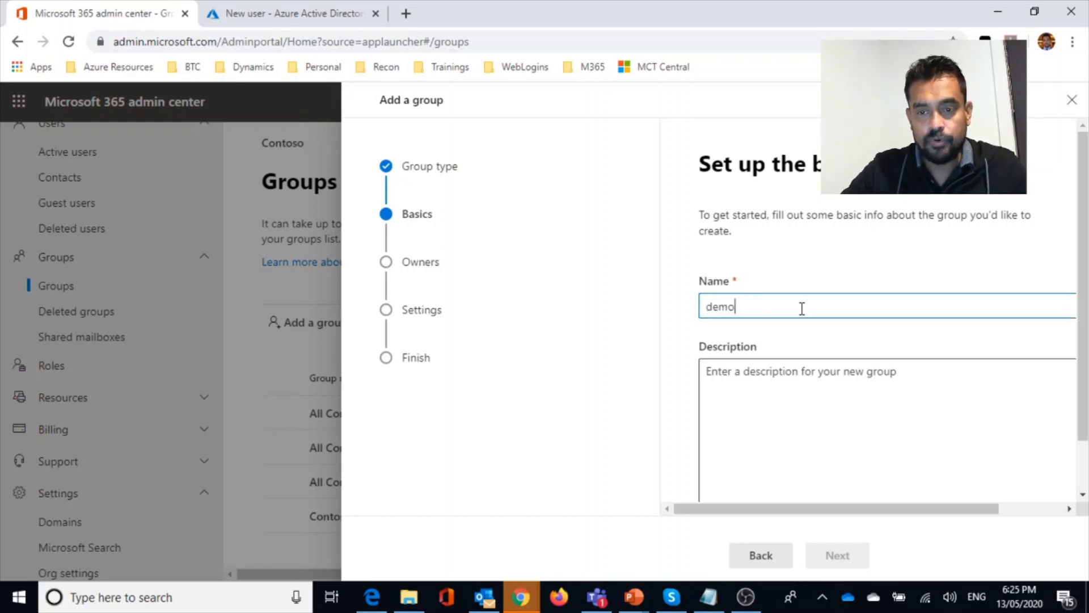
click(856, 381)
text(Demo)
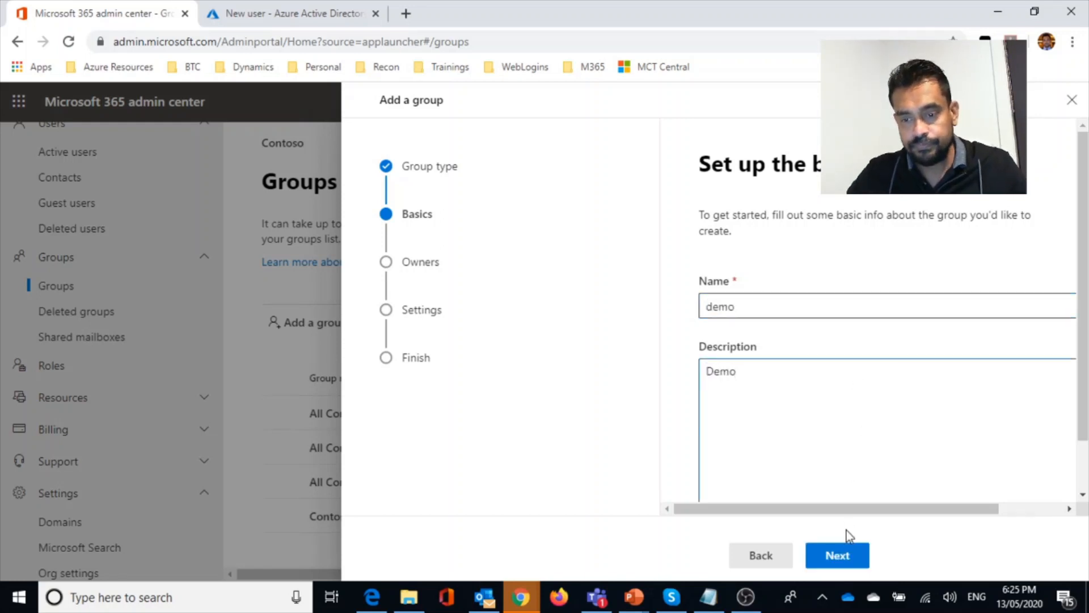
click(847, 558)
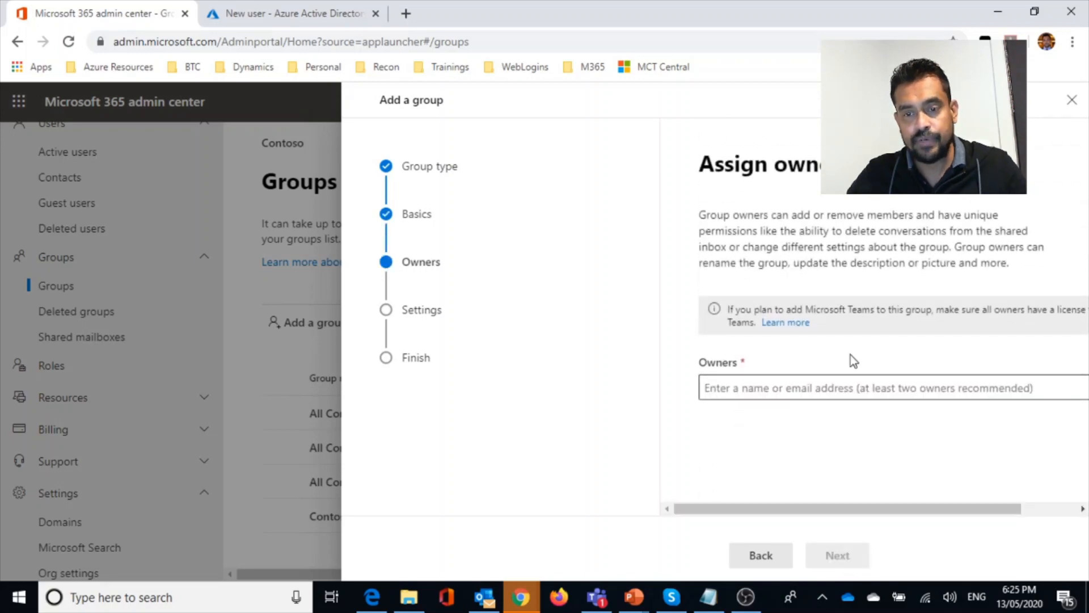
Find an existing user by name, assign them as the group's owner, and continue to the group settings.
click(764, 396)
text(all)
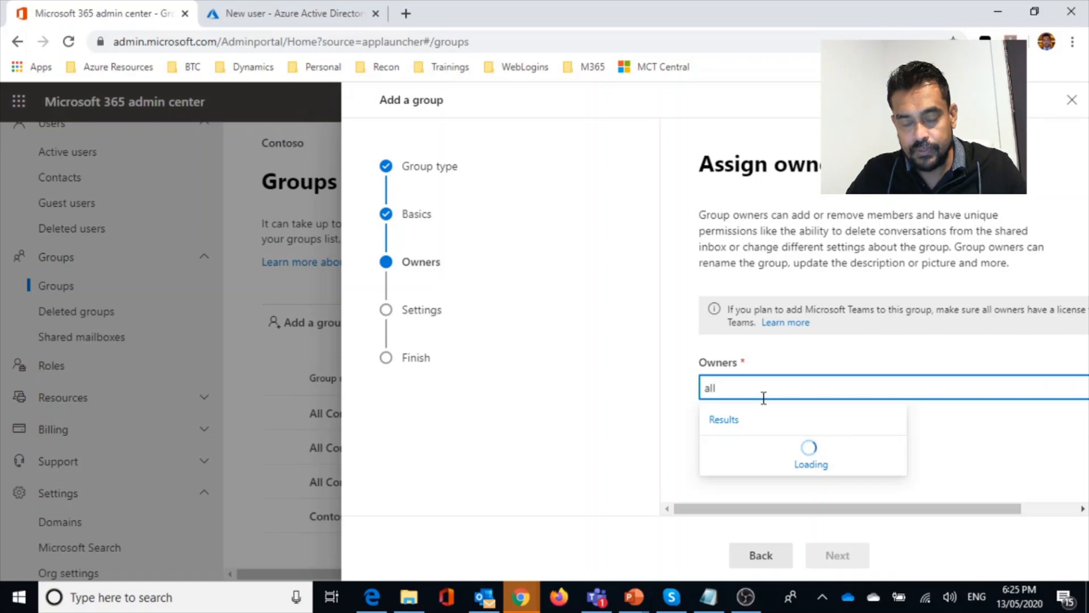
click(762, 460)
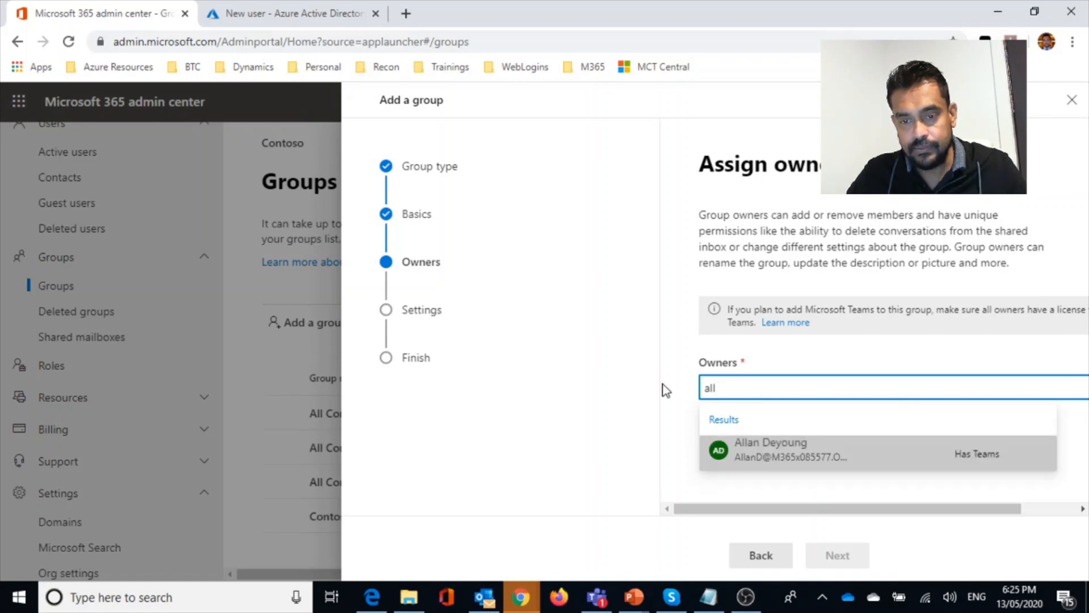
click(832, 557)
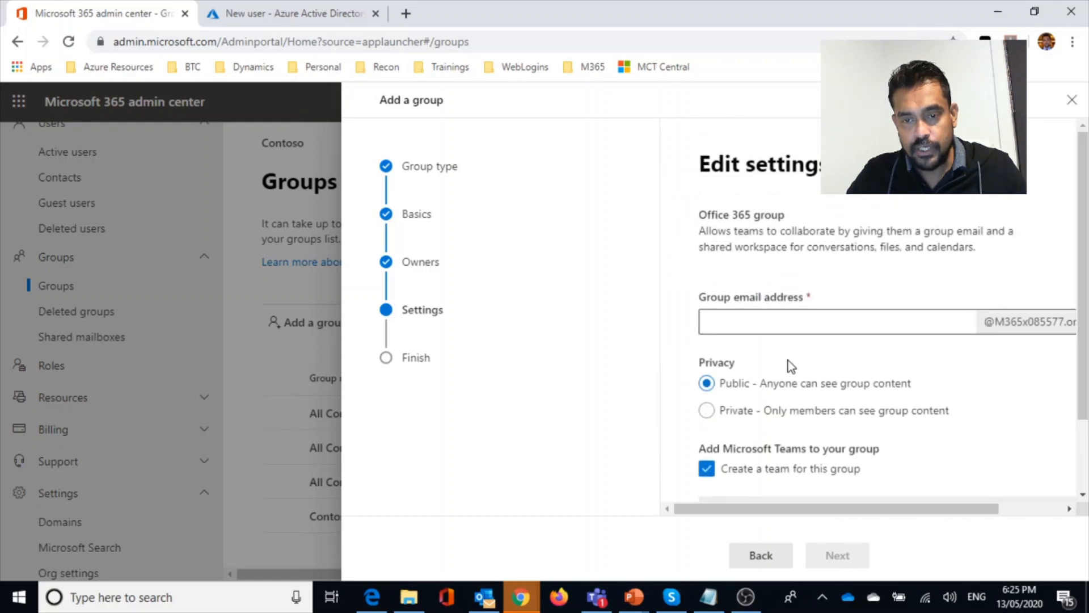
Set the name part of the group email address to demogroup.
click(805, 326)
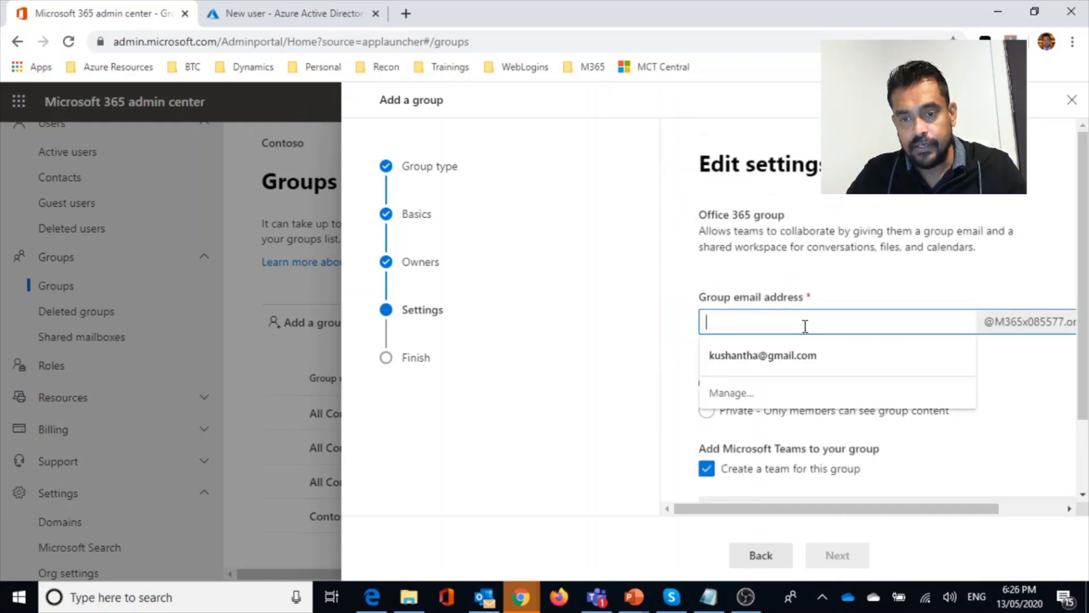
click(838, 290)
click(800, 322)
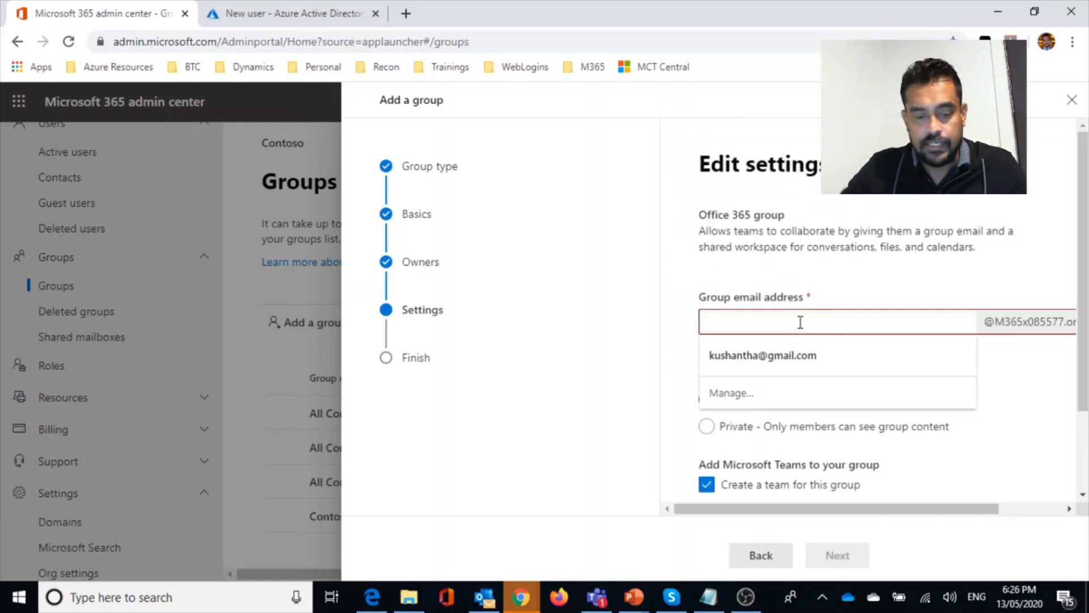
text(demog)
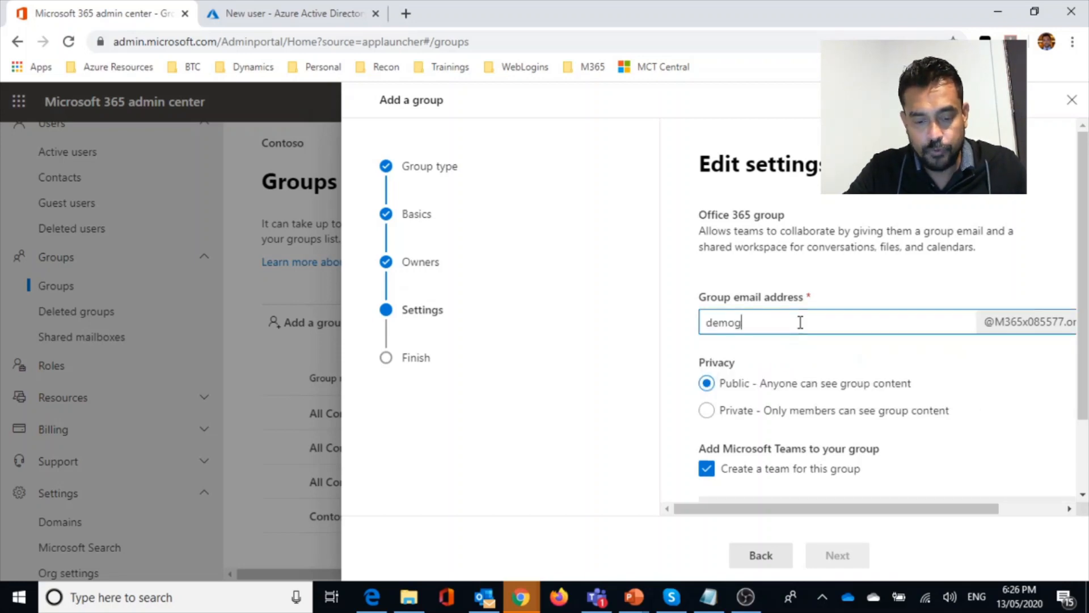
text(roup)
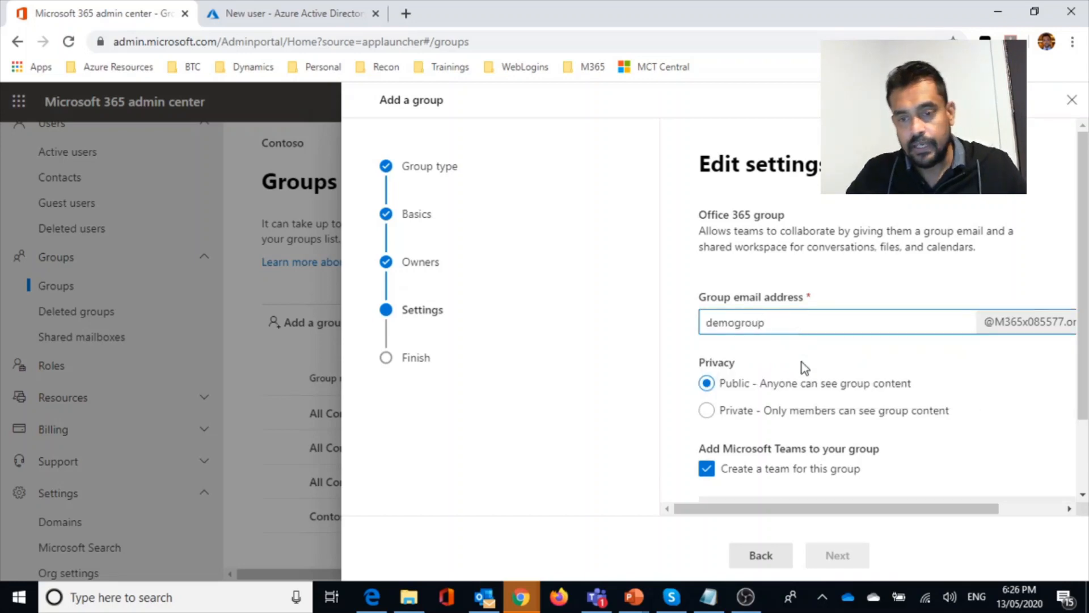
Keep the group's privacy Public, turn off creating a team for it, and continue to the final review.
scroll(812, 397, down, 2)
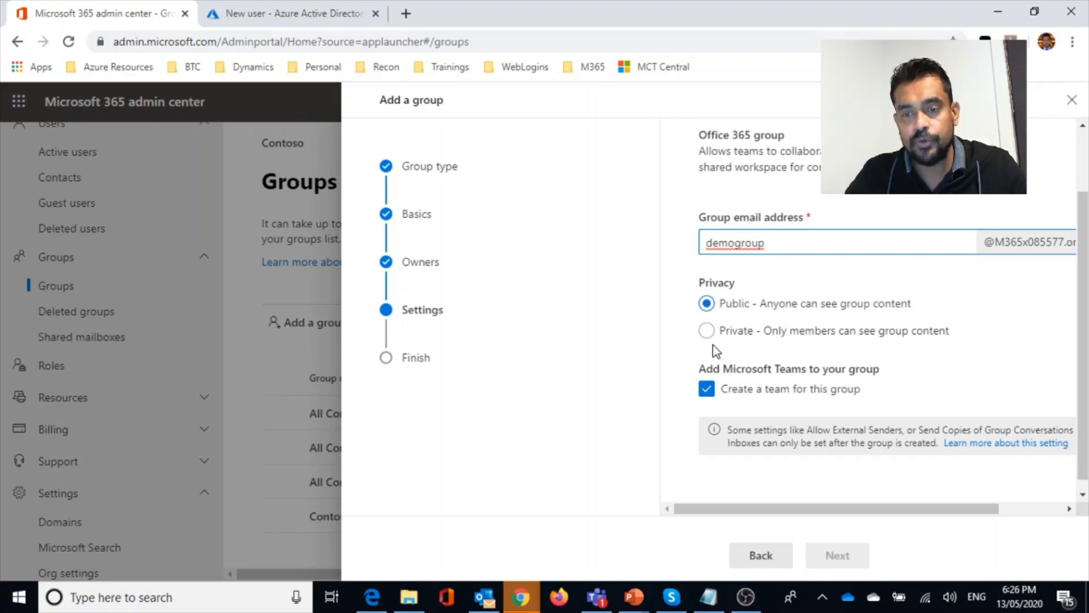
scroll(755, 329, down, 1)
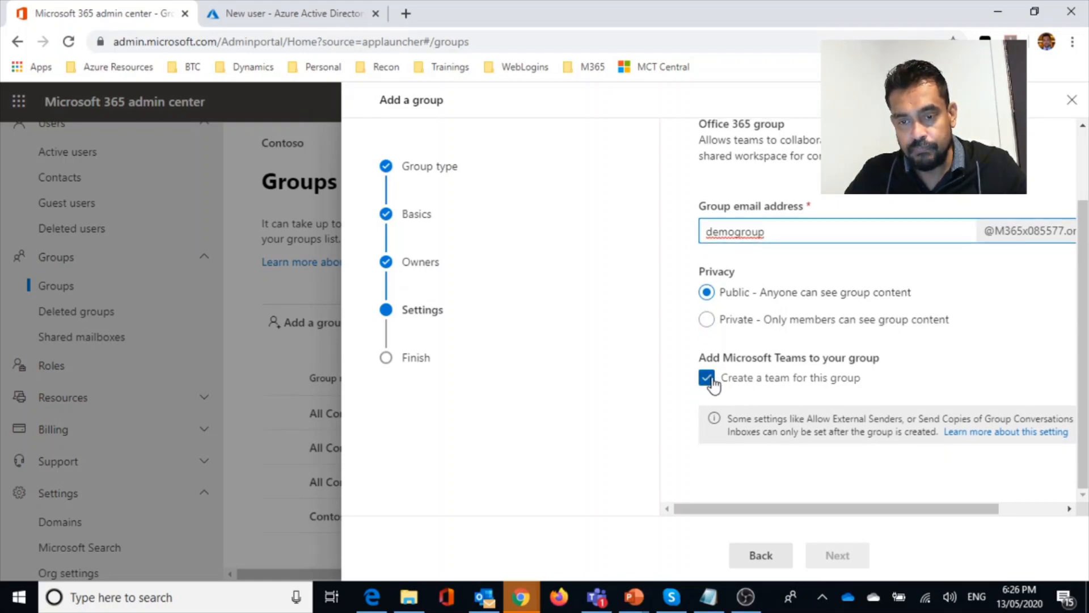
click(711, 380)
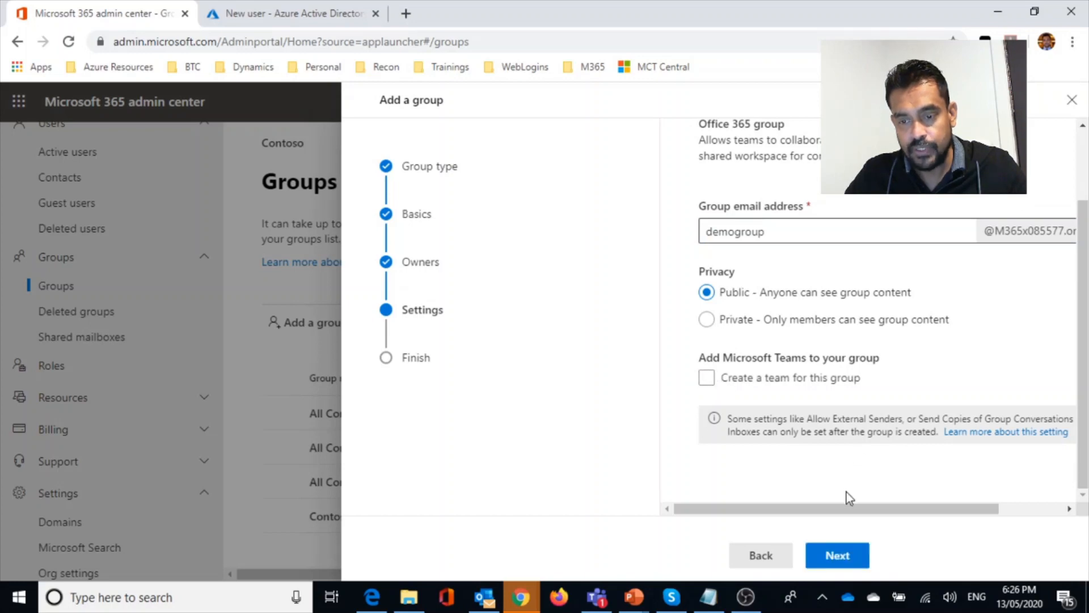
click(857, 560)
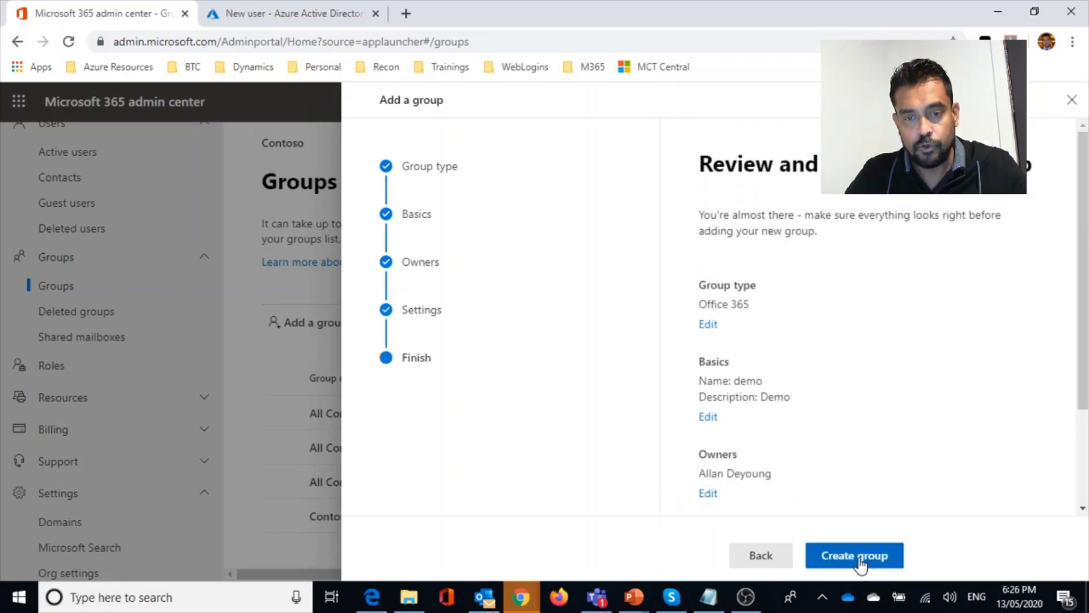
Check the group summary, create the group, and close the completed Add a group form.
scroll(863, 389, down, 2)
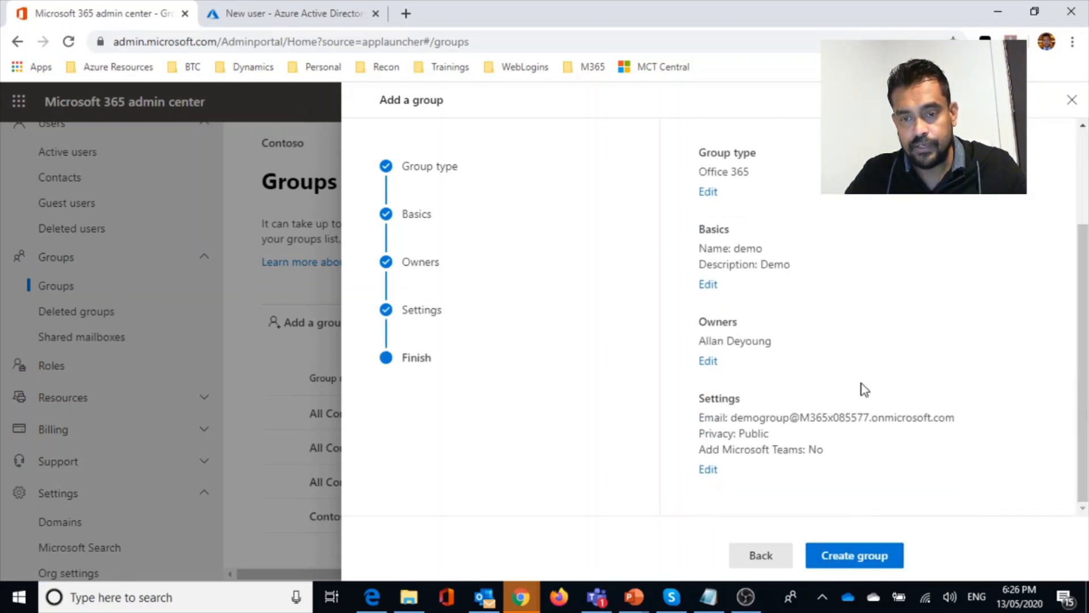
click(857, 553)
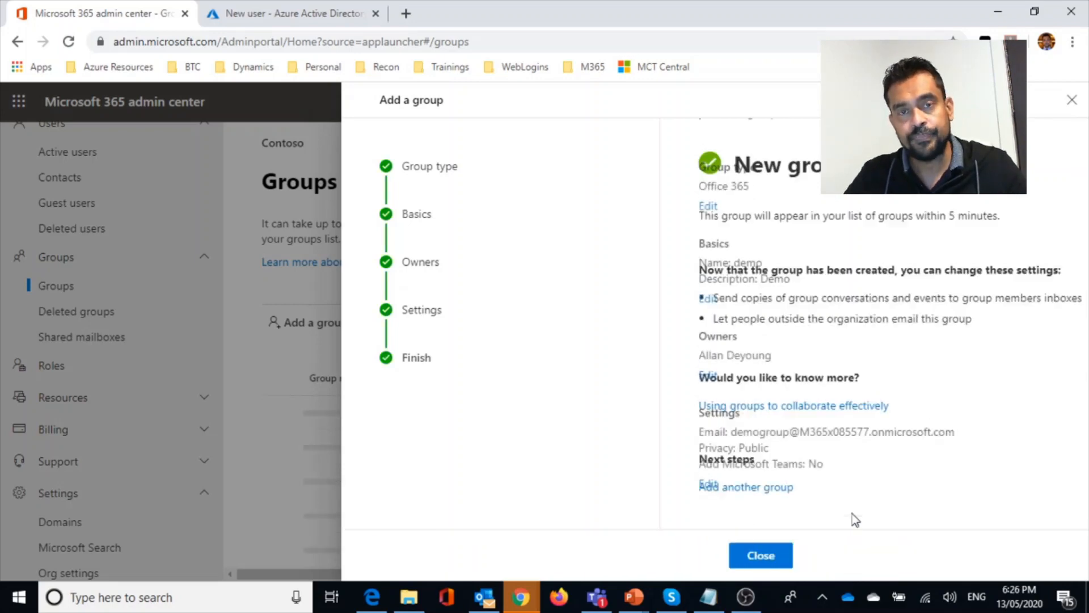
click(749, 559)
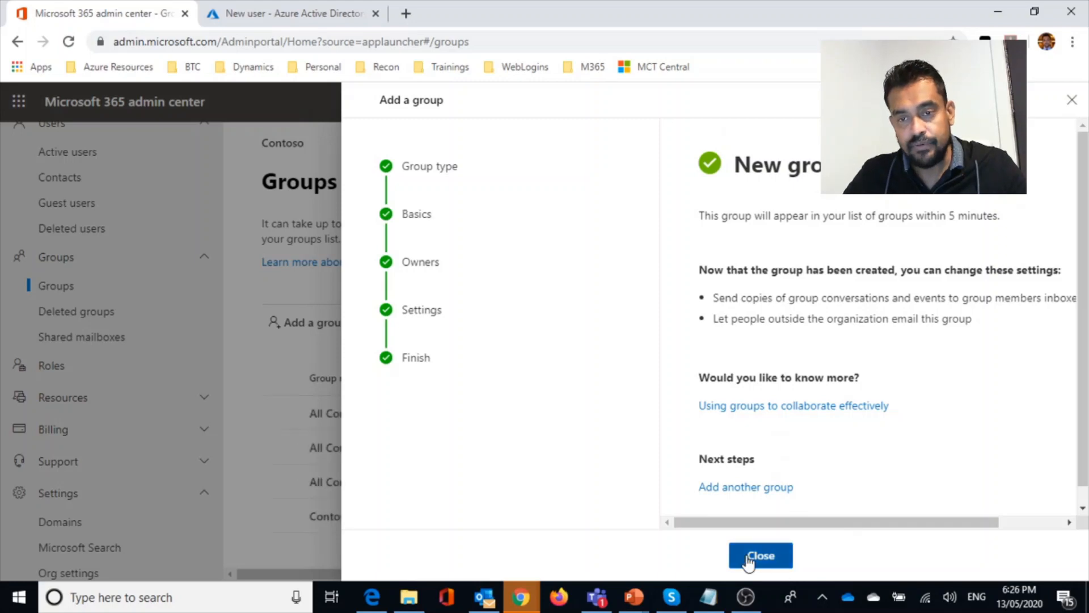
Look over the organization's Groups list and view the Deleted groups page.
scroll(638, 462, down, 3)
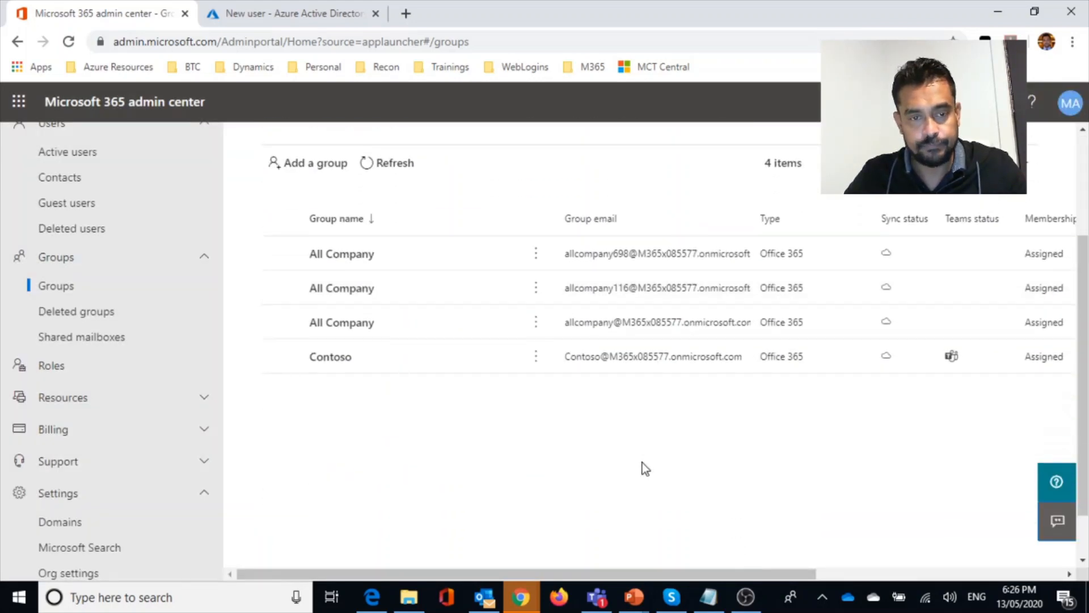
scroll(643, 462, up, 3)
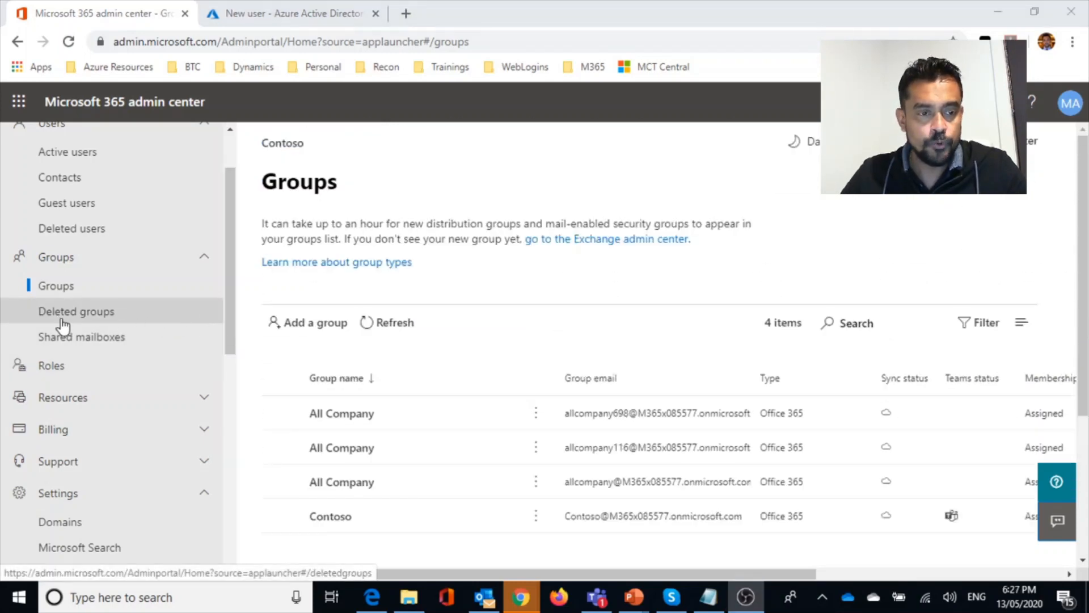
click(67, 312)
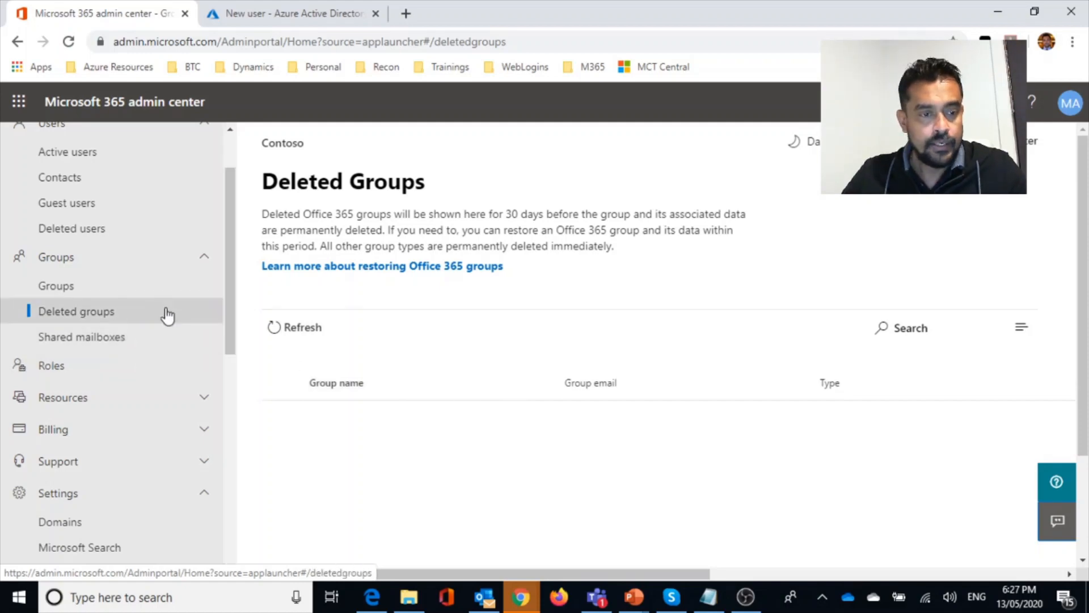
Show the admin Roles page, examine the assigned admins of the Global admin role, and close its details.
click(54, 369)
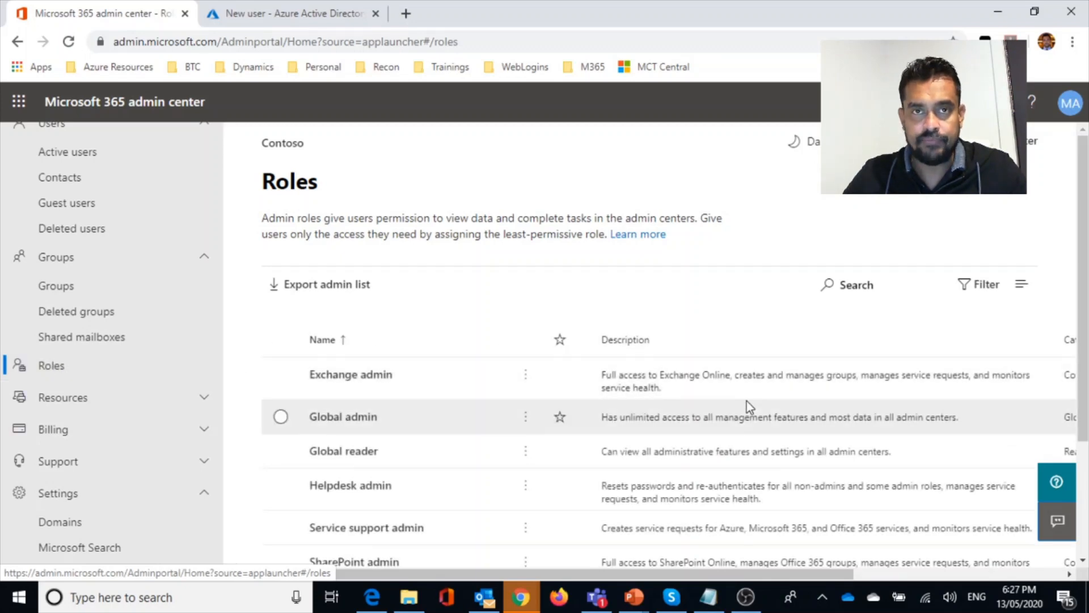
scroll(747, 401, down, 2)
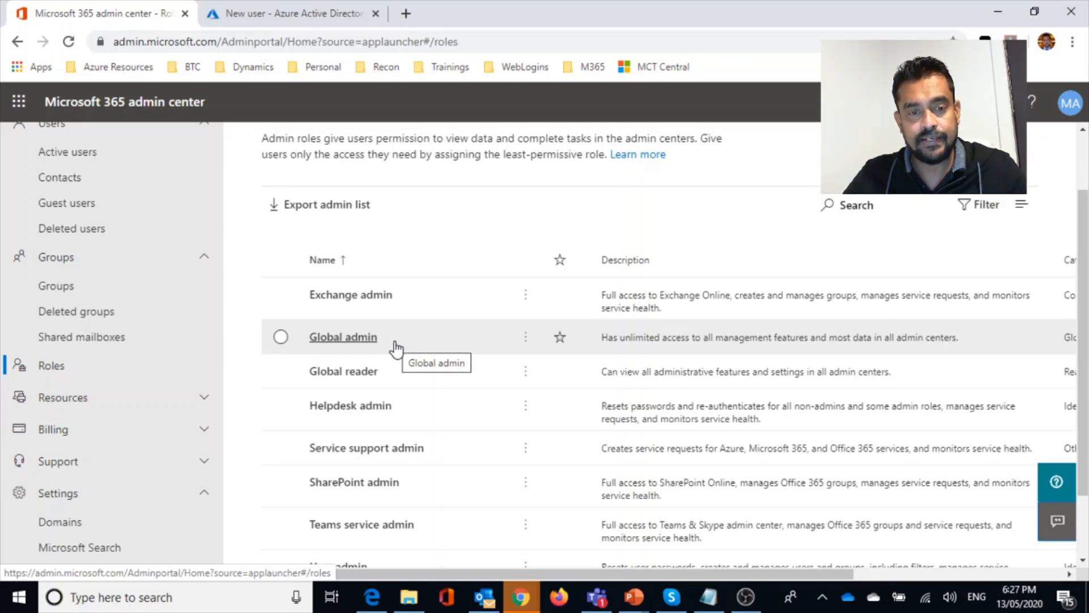
click(341, 342)
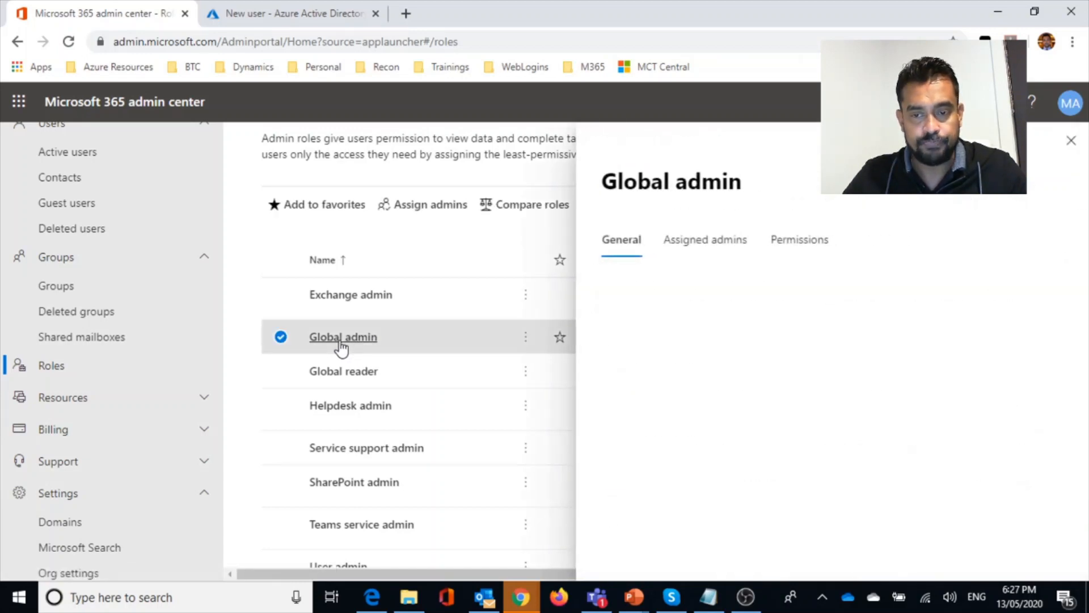
click(706, 247)
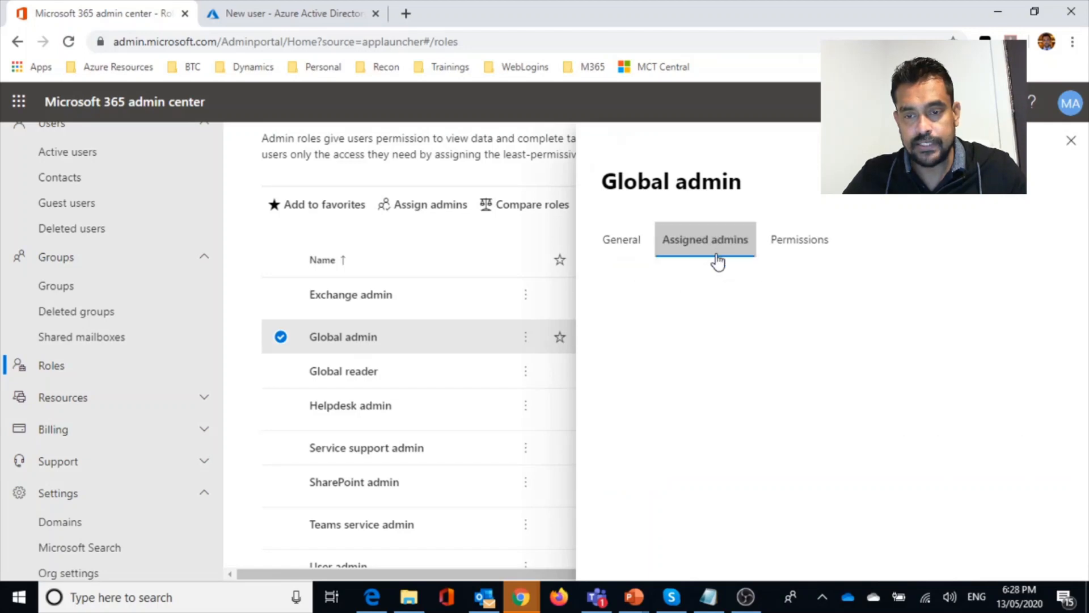
scroll(686, 440, down, 2)
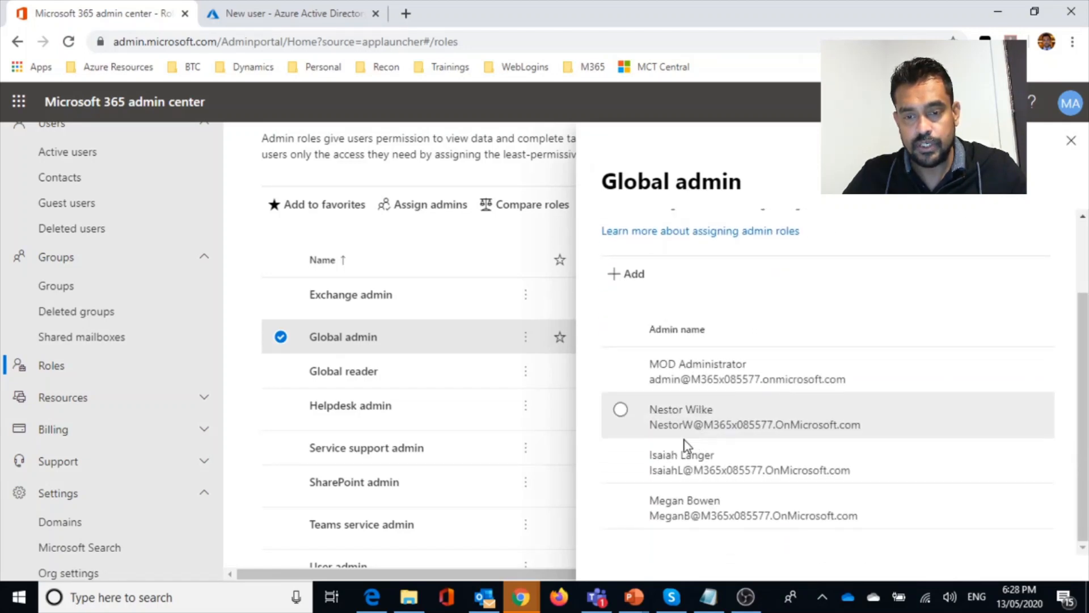
scroll(691, 408, up, 2)
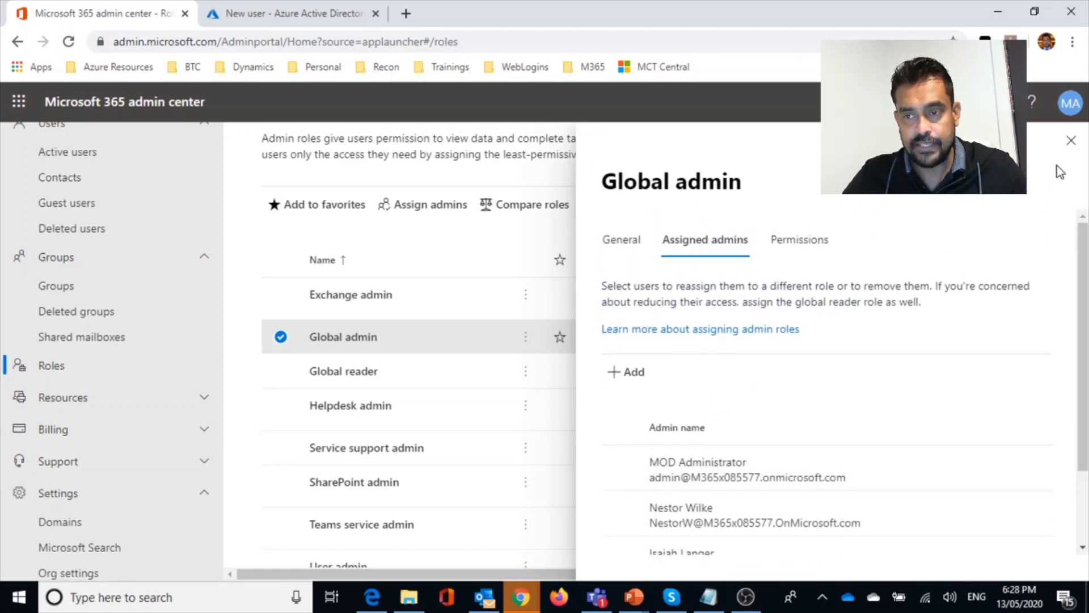
click(1071, 140)
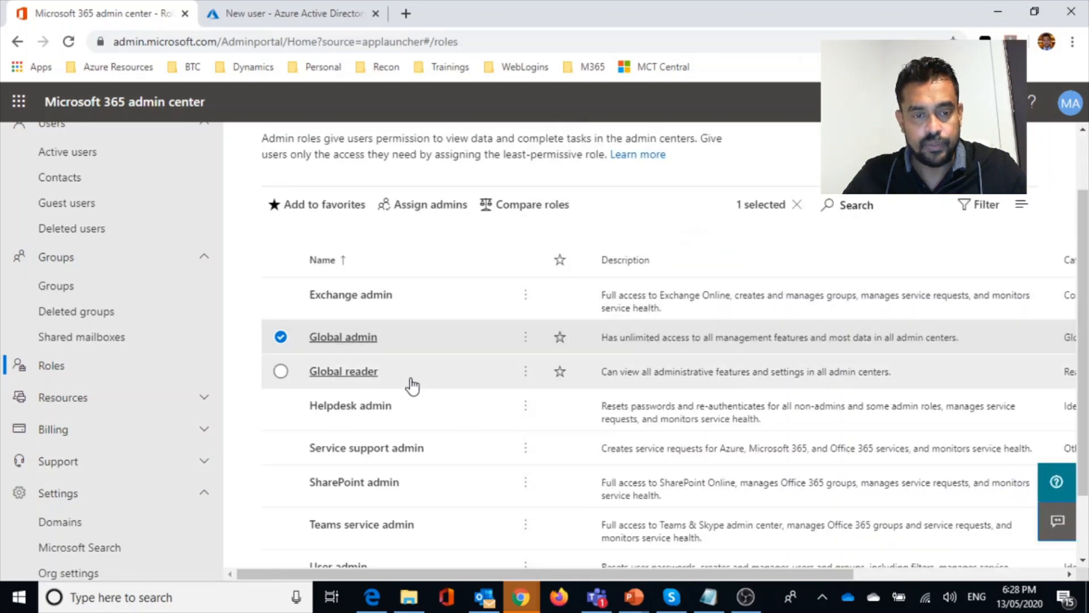
Look through the other available admin roles and their descriptions in the Roles list.
scroll(447, 381, down, 2)
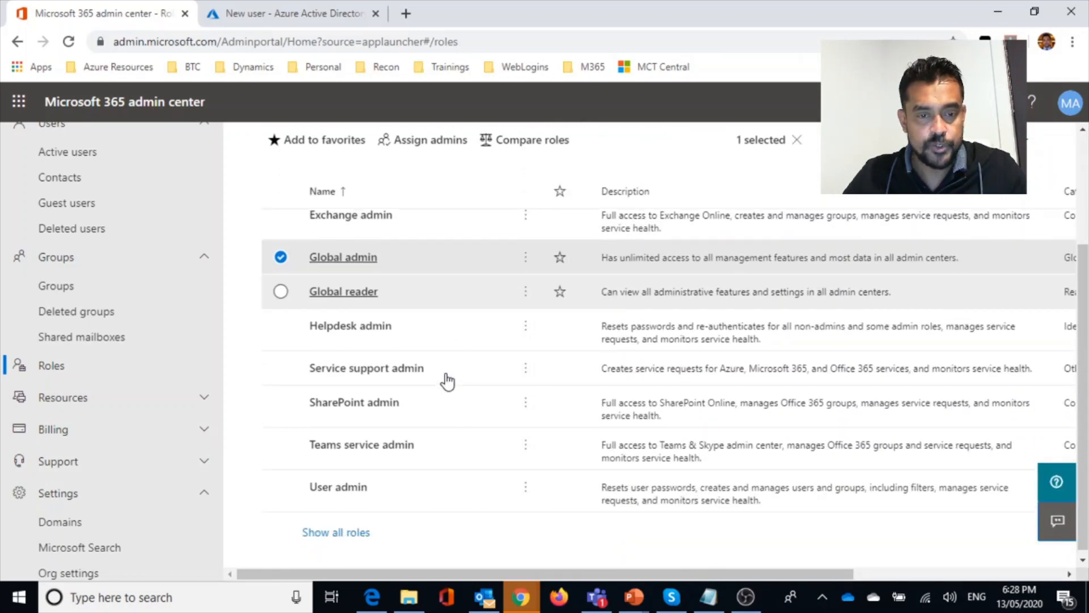
scroll(516, 330, down, 1)
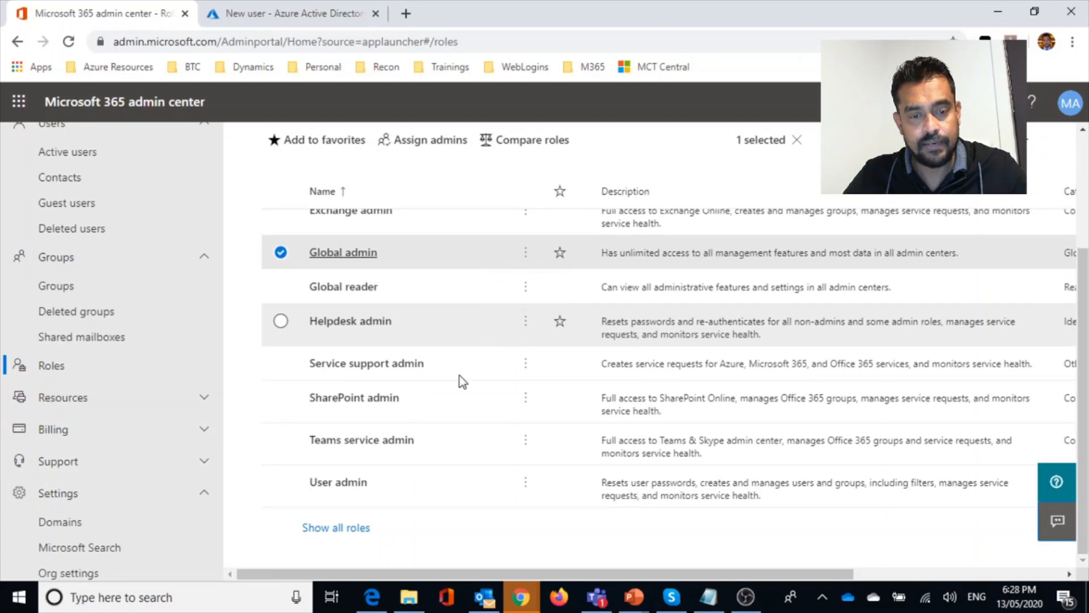
scroll(443, 379, up, 3)
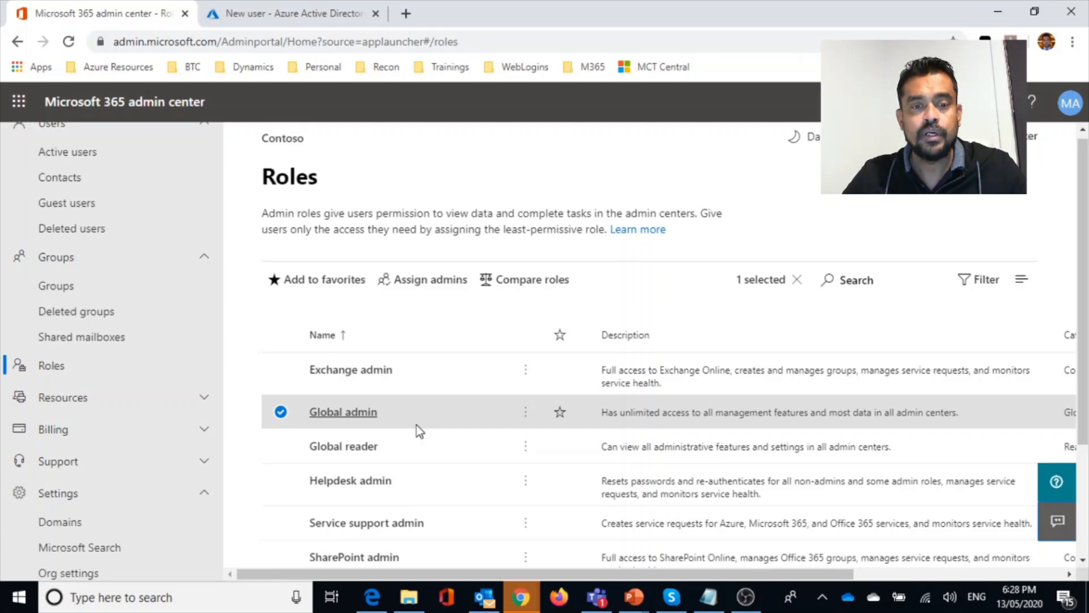
Go from the roles list to the active users' multi-factor authentication page and look over each user's status.
scroll(394, 451, down, 1)
scroll(394, 451, down, 2)
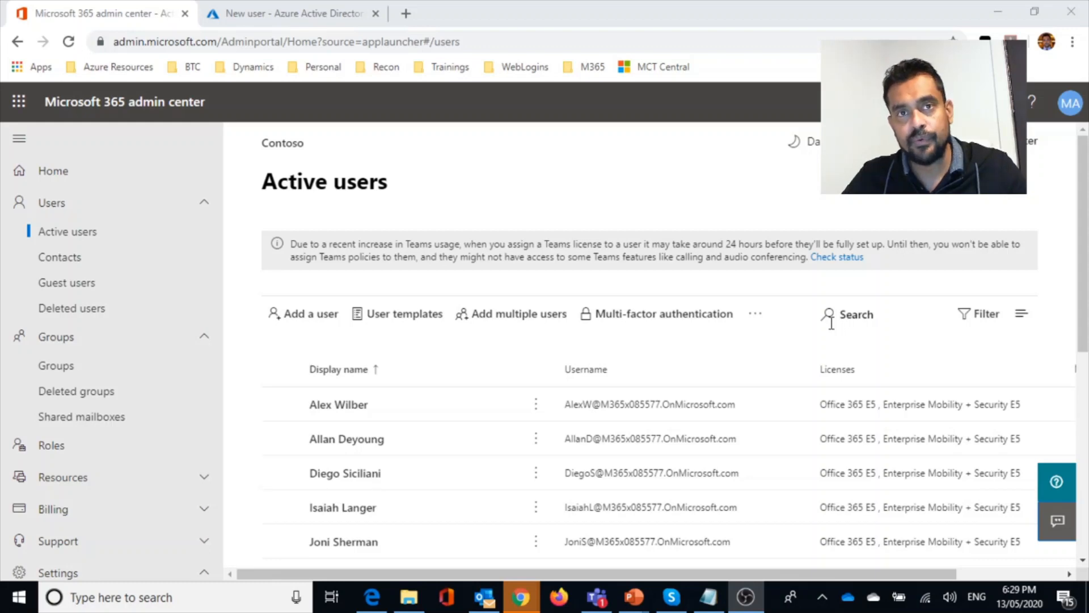
click(652, 316)
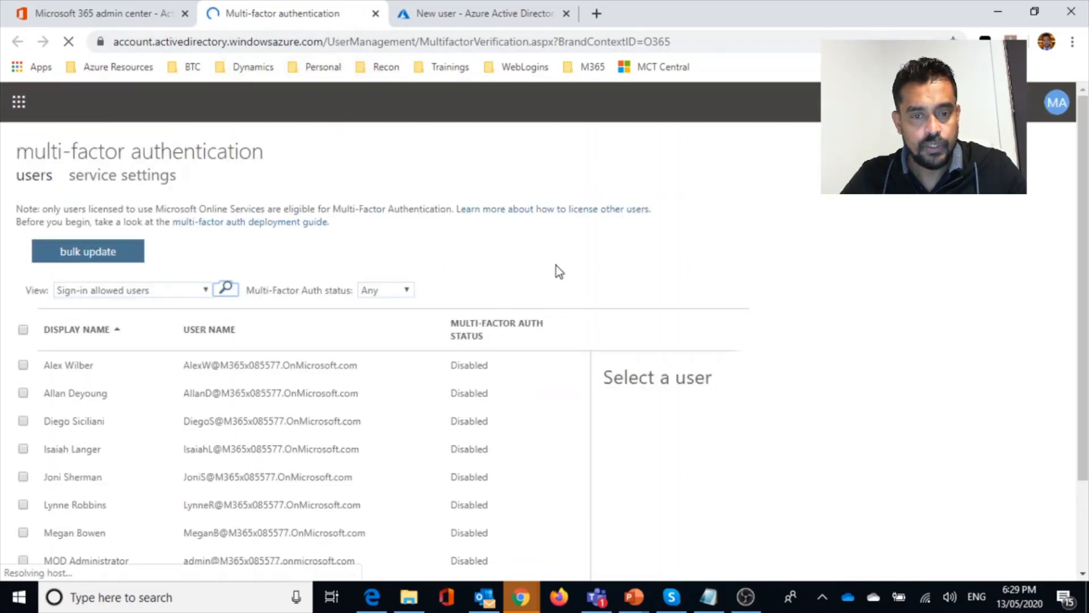
scroll(556, 265, down, 2)
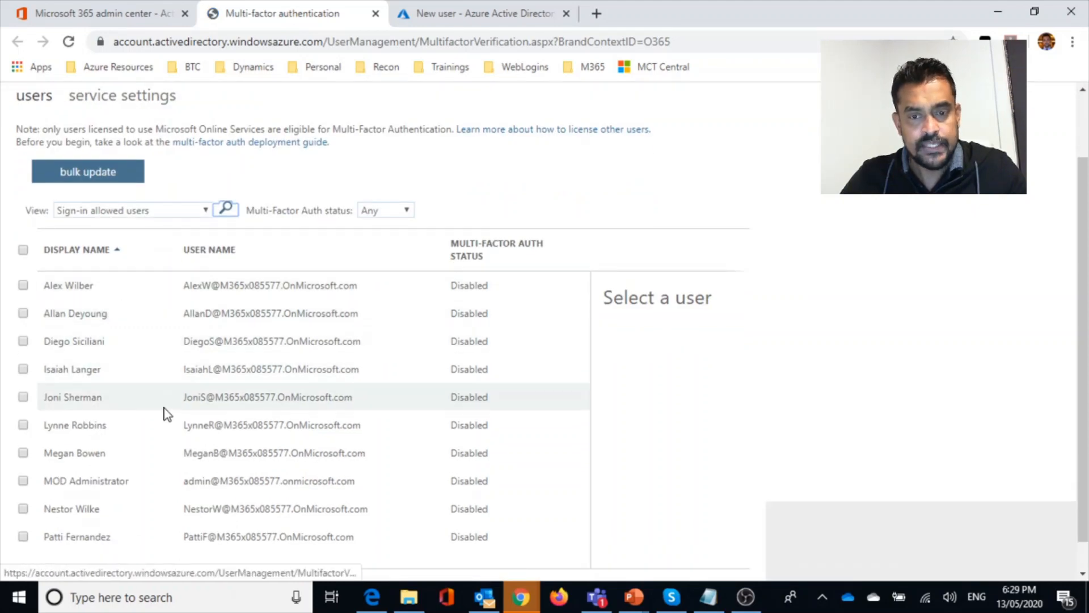
Show the confirmation for enabling multi-factor auth on the first listed user, cancel it, and deselect the user.
click(23, 286)
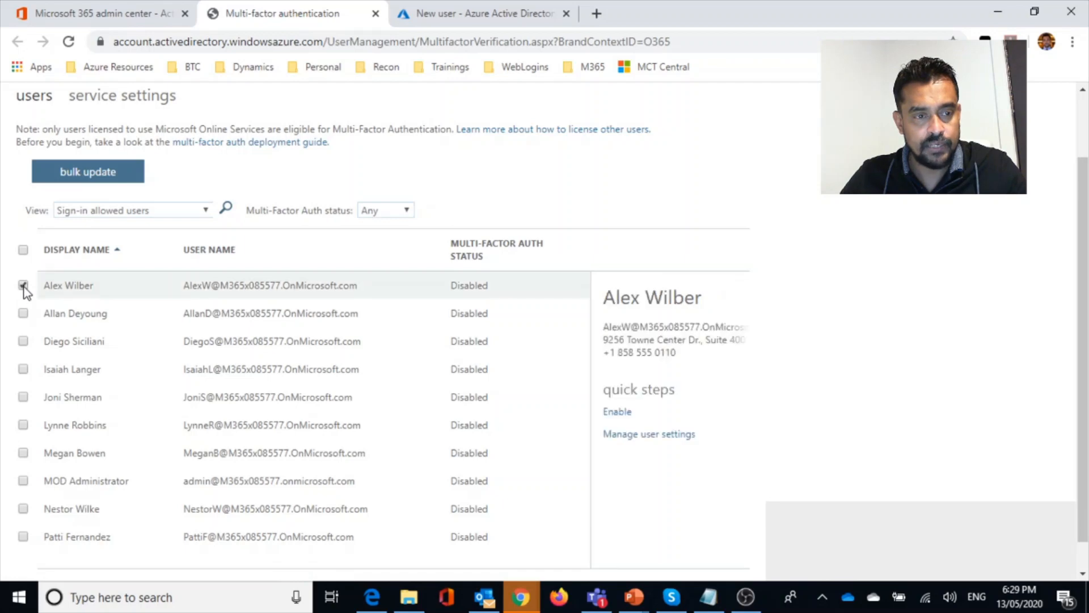
click(619, 413)
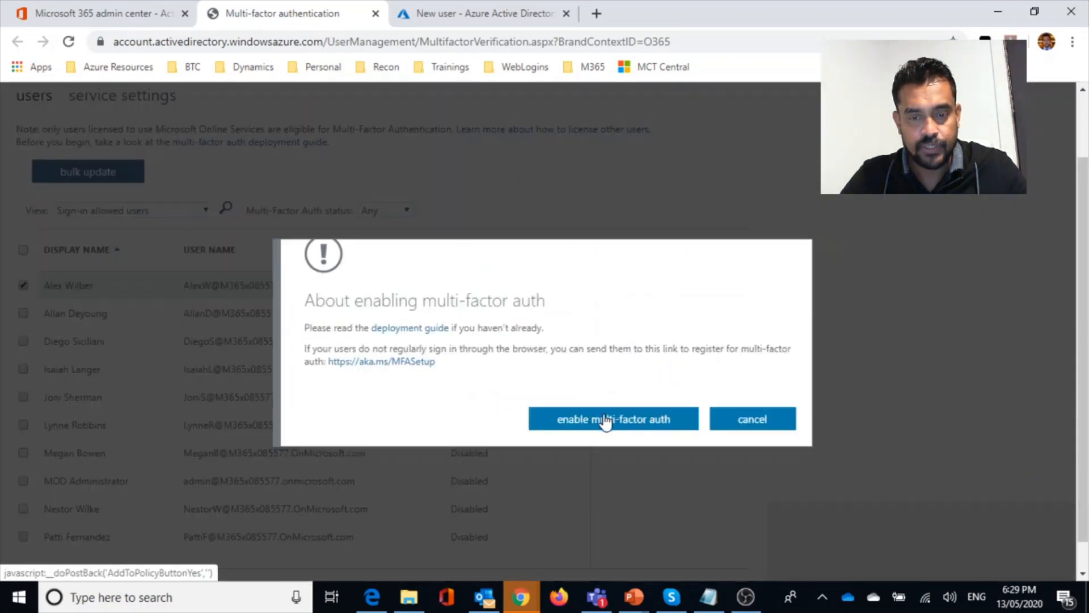
click(752, 426)
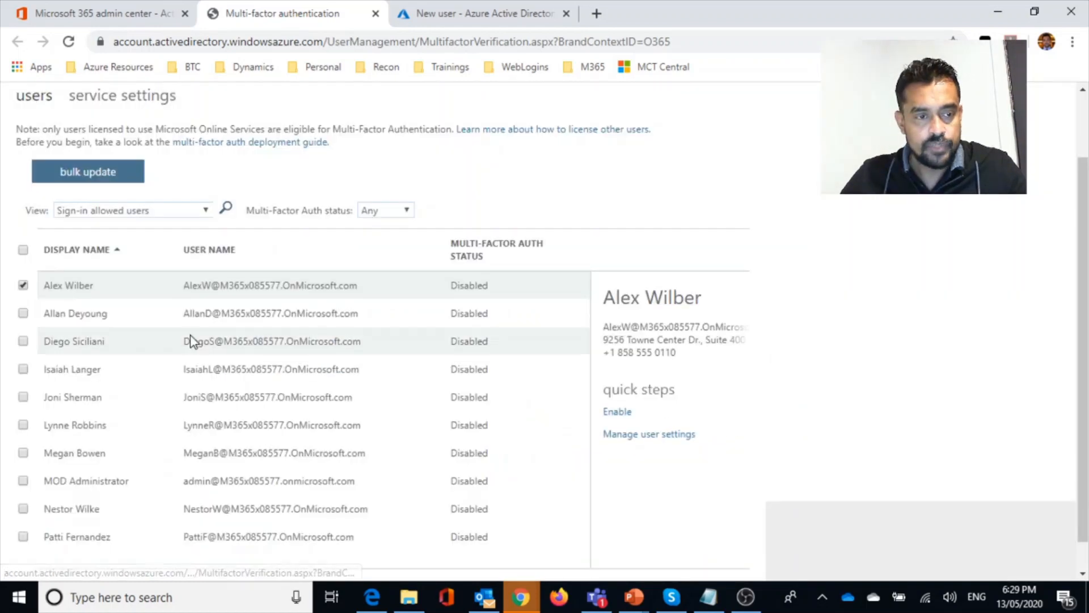
click(24, 286)
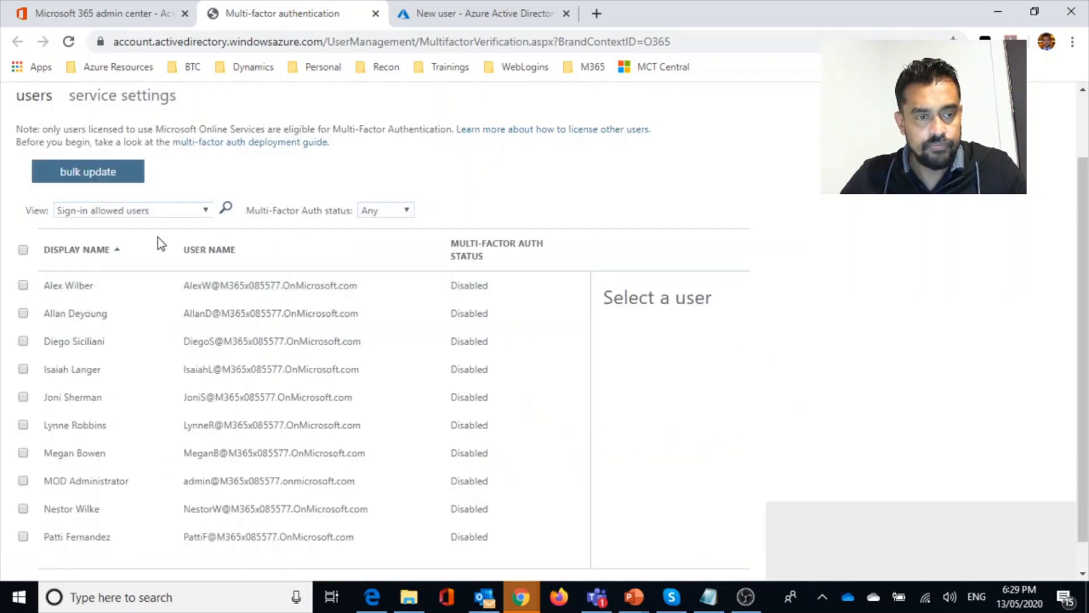
Check the user view filter and select all users in the multi-factor authentication list.
click(205, 209)
click(203, 208)
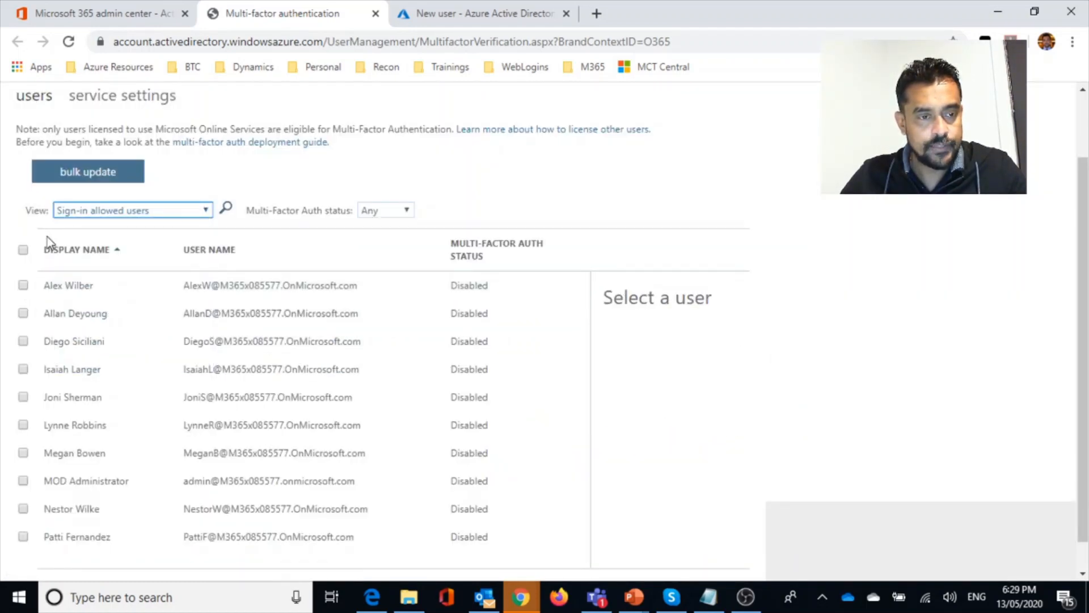
click(23, 250)
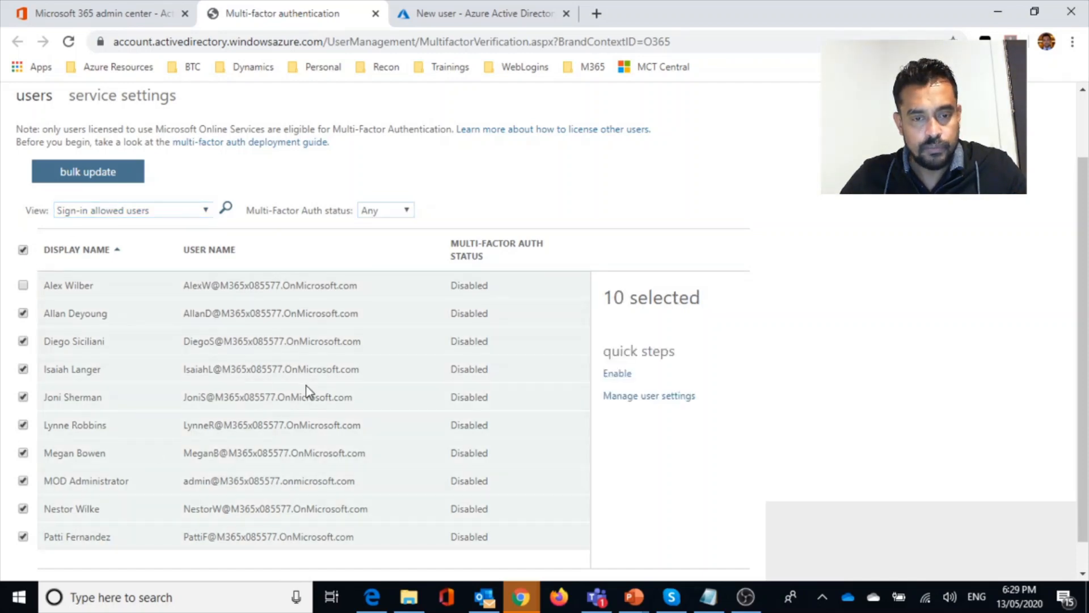
scroll(309, 394, down, 1)
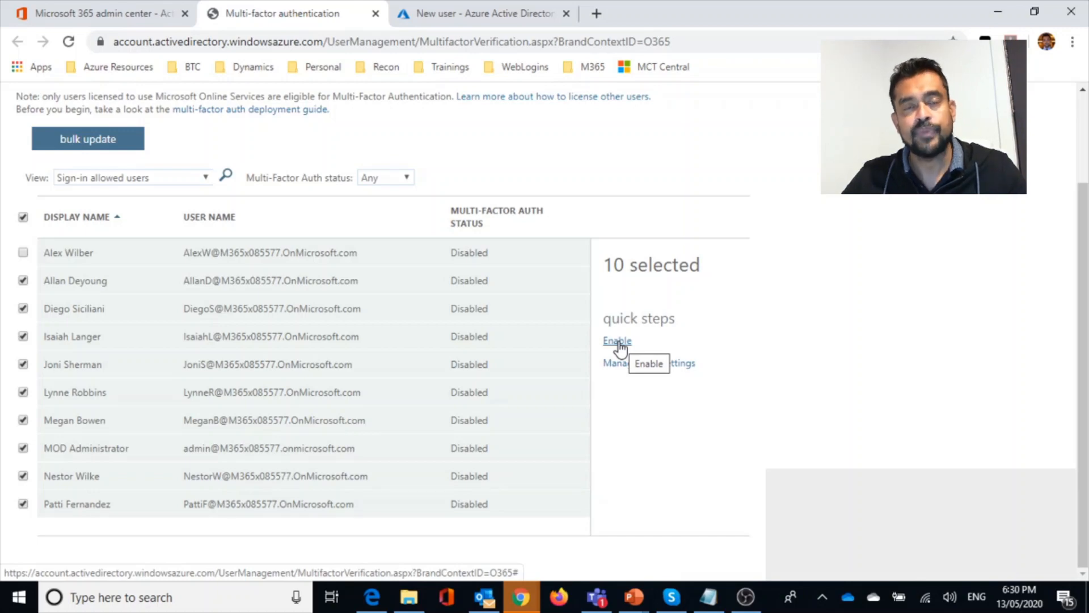
Return to the Microsoft 365 admin center's Active users page and bring up the Import multiple users form.
click(458, 17)
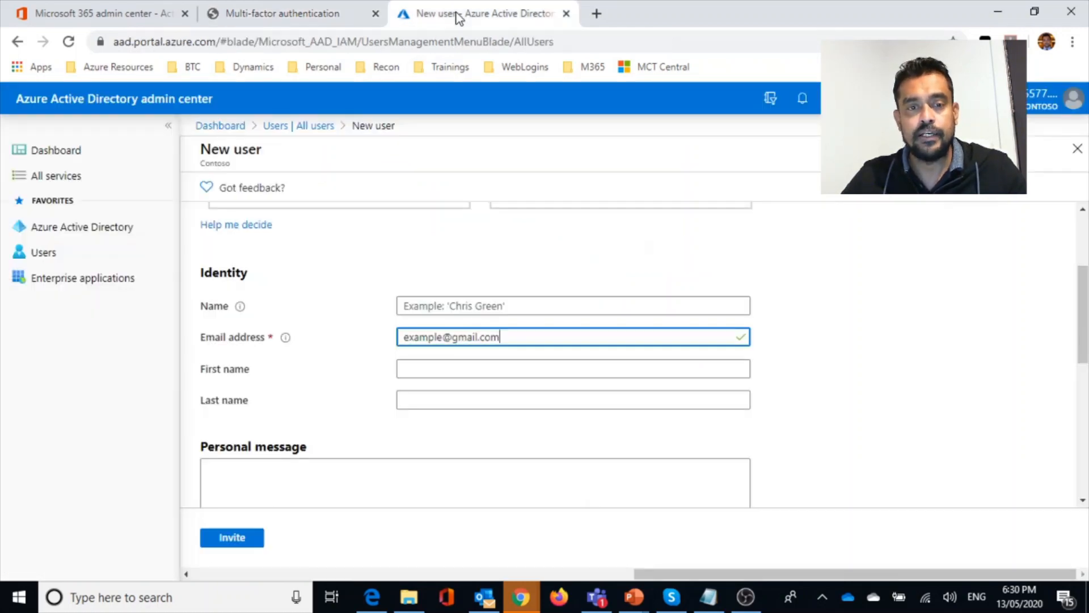
click(114, 16)
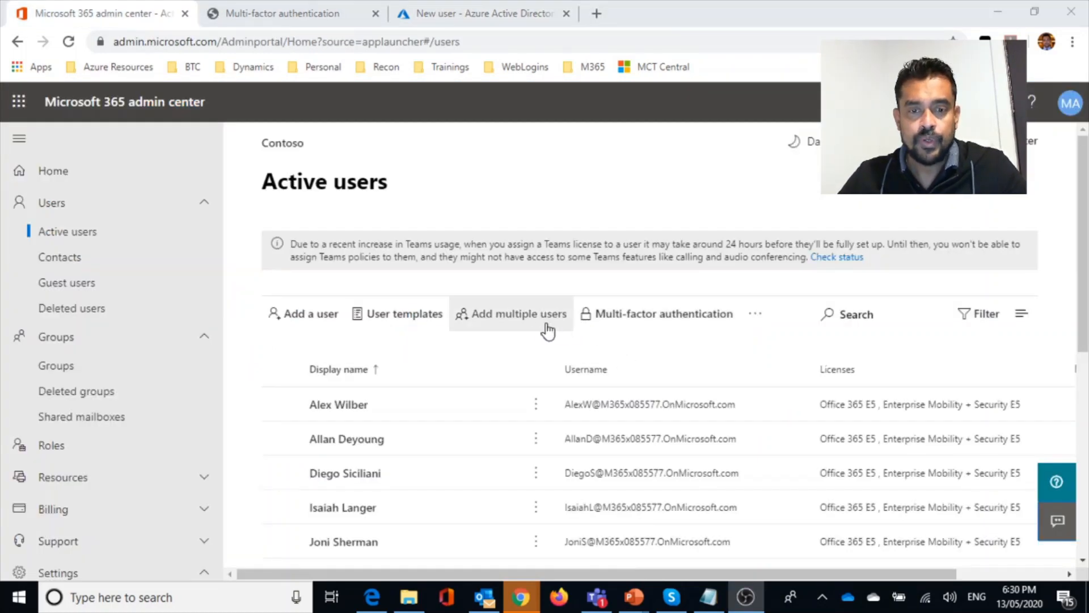
click(536, 319)
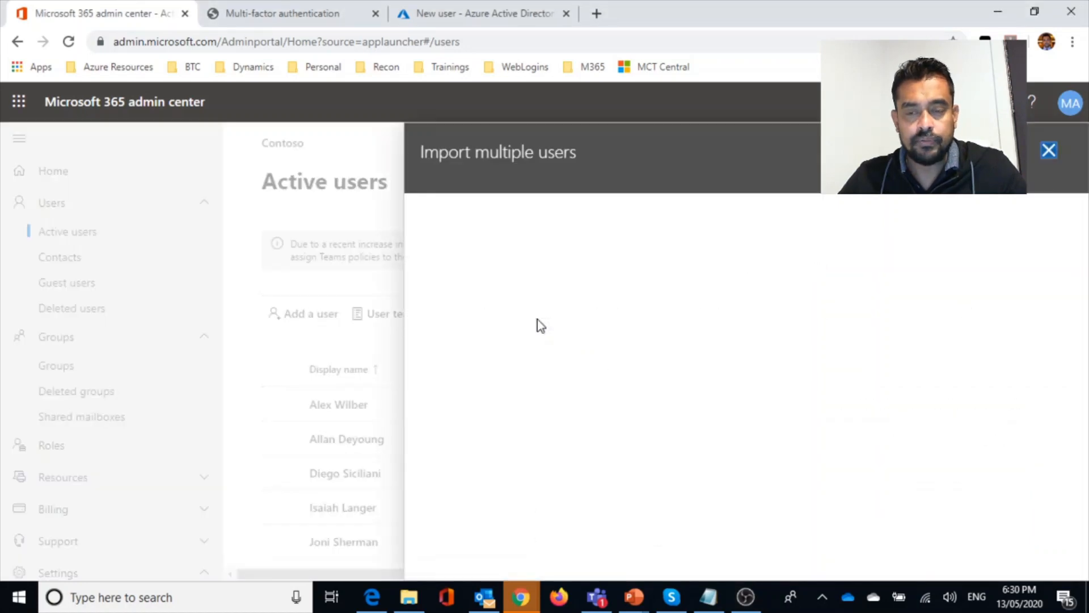
scroll(820, 348, down, 1)
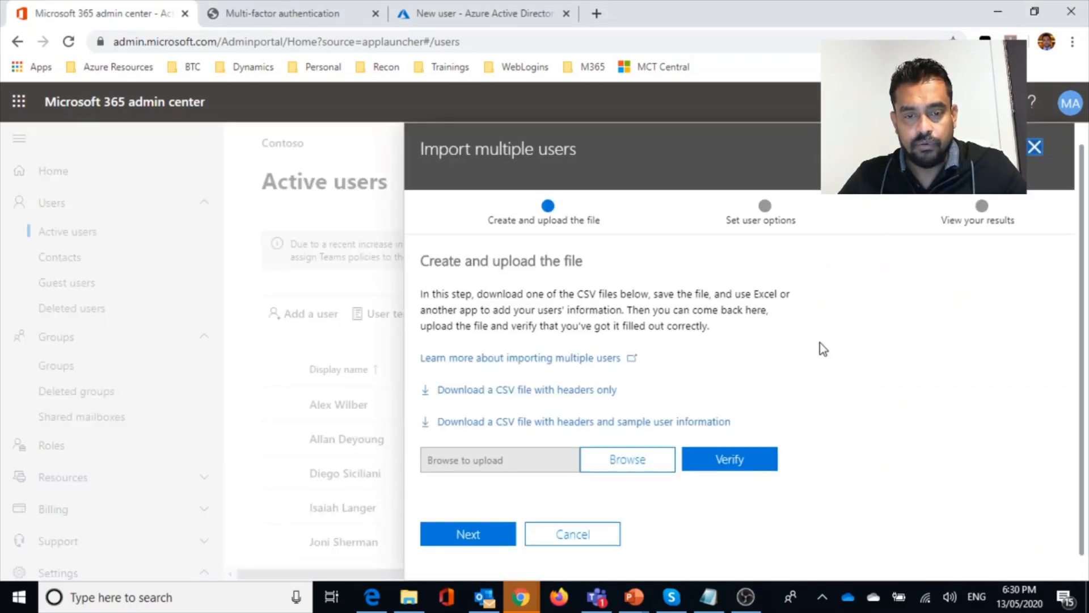
Download the user import CSV template with headers only, view its columns in Excel, and return to the import form.
click(562, 386)
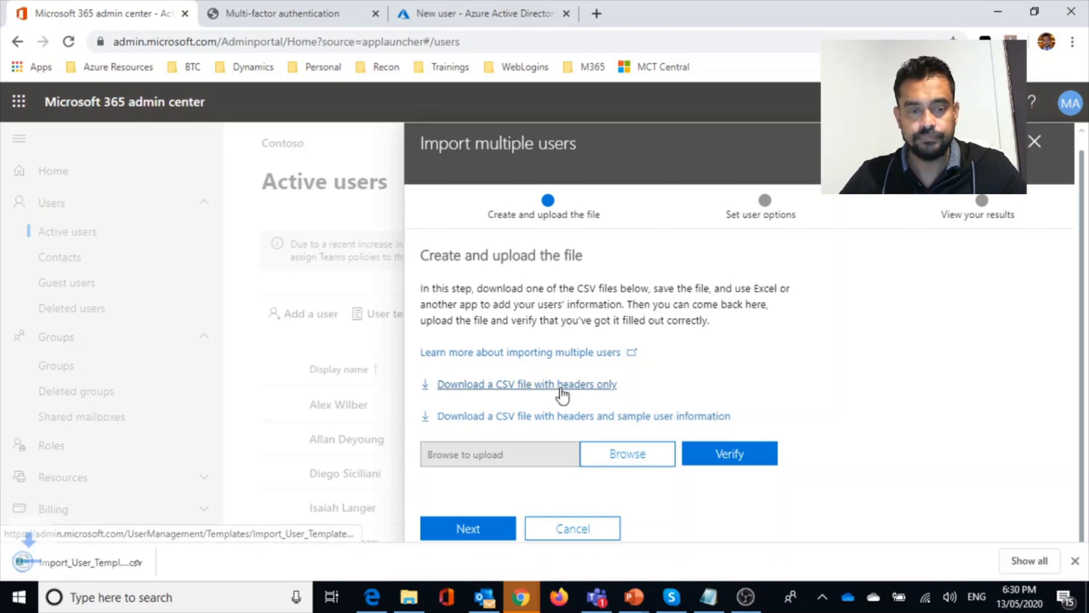
click(97, 567)
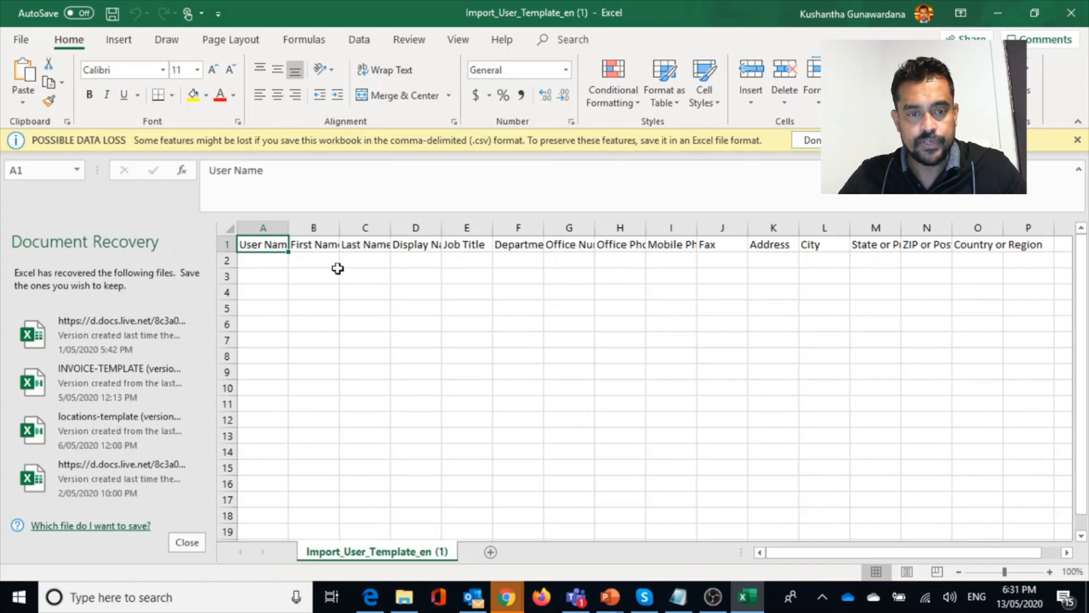
click(1003, 16)
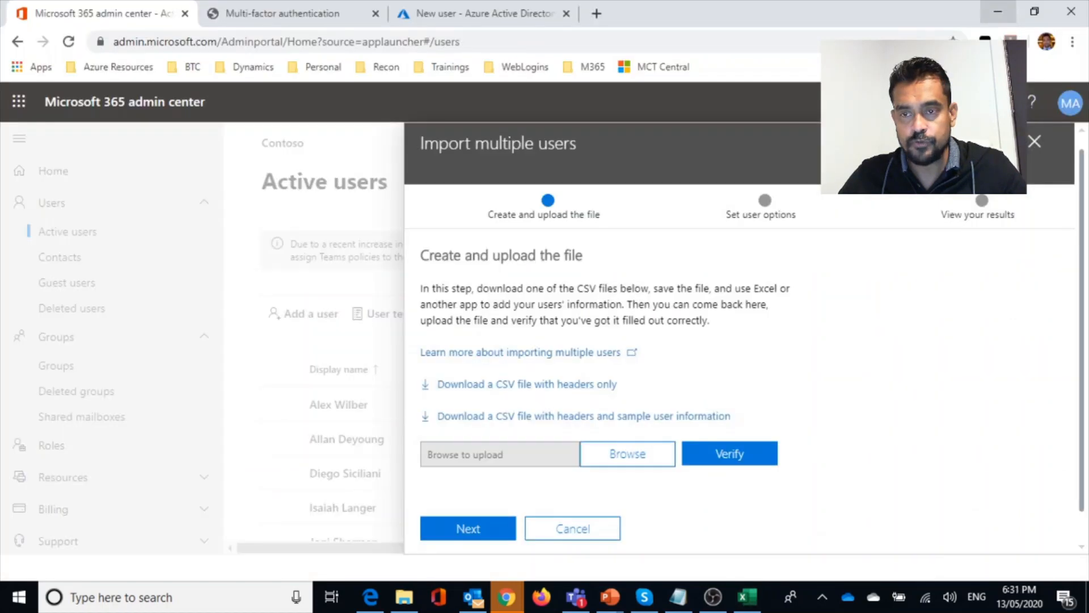
Show where the completed CSV file is chosen for upload, then cancel the file selection and the multiple-user import.
click(643, 461)
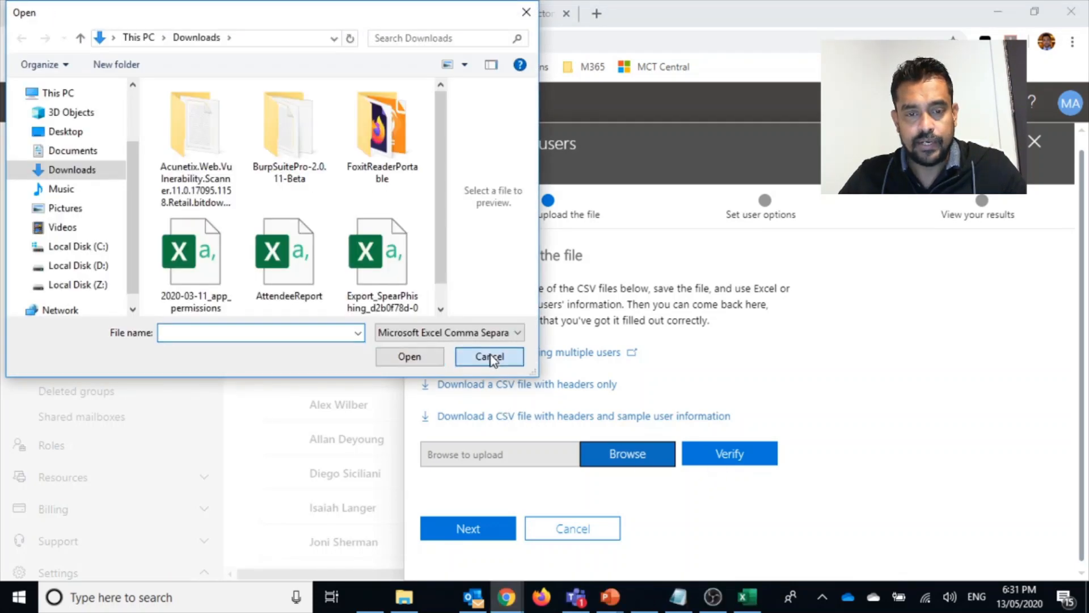
click(492, 356)
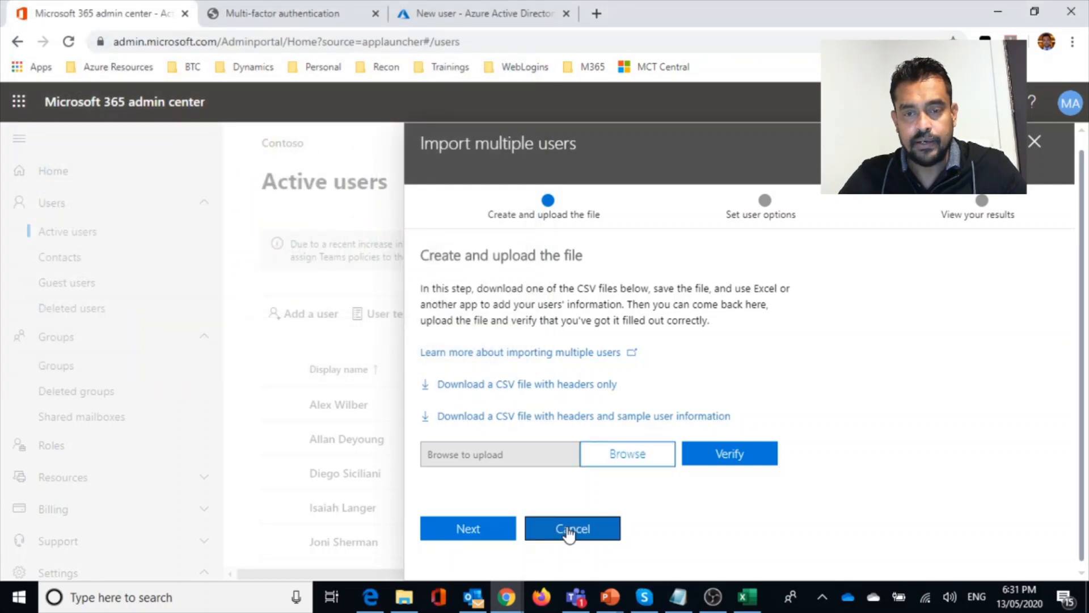
click(570, 529)
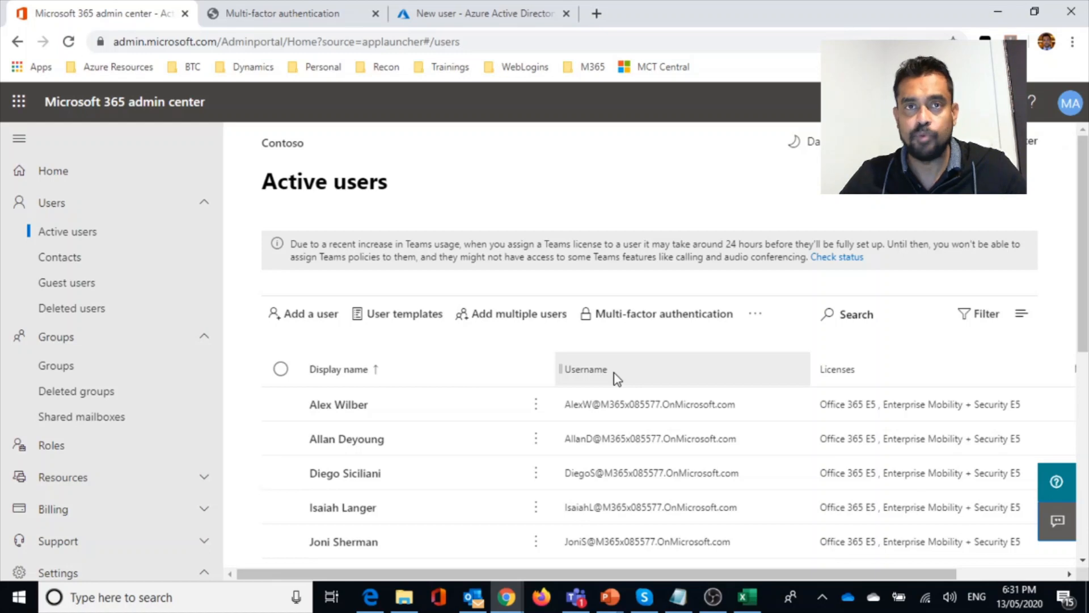
View the Domains settings page, examine the default onmicrosoft.com domain's name in its details, and close them.
scroll(233, 407, down, 5)
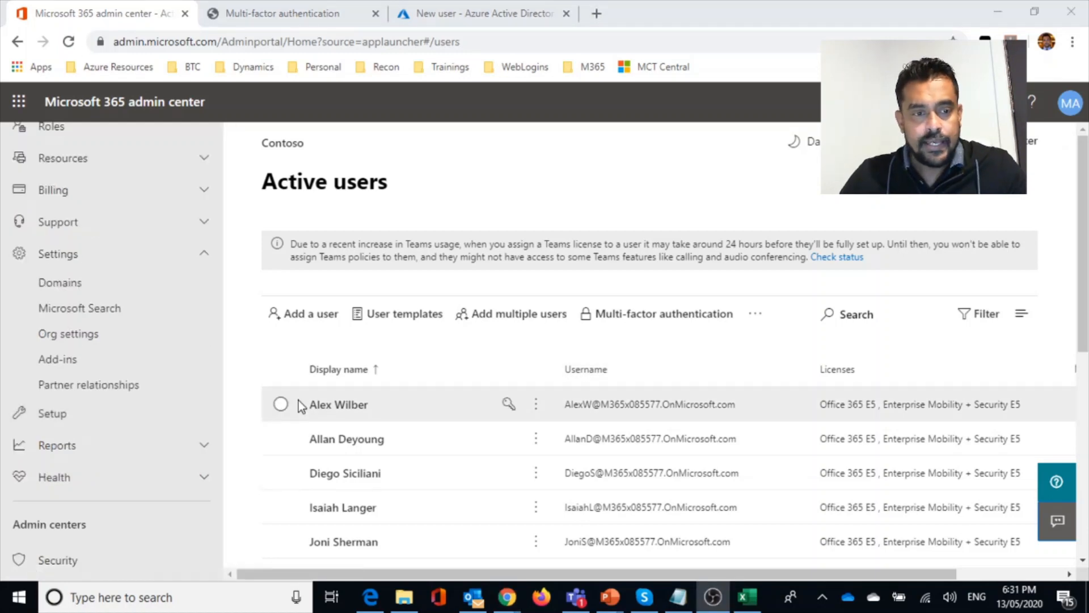
click(66, 290)
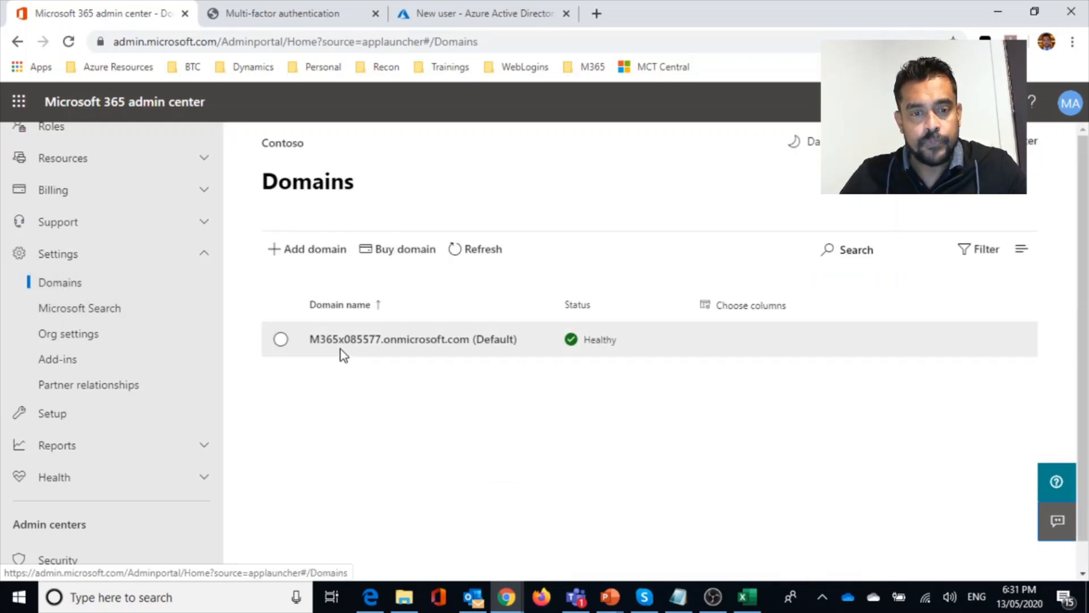
drag(309, 339, 381, 340)
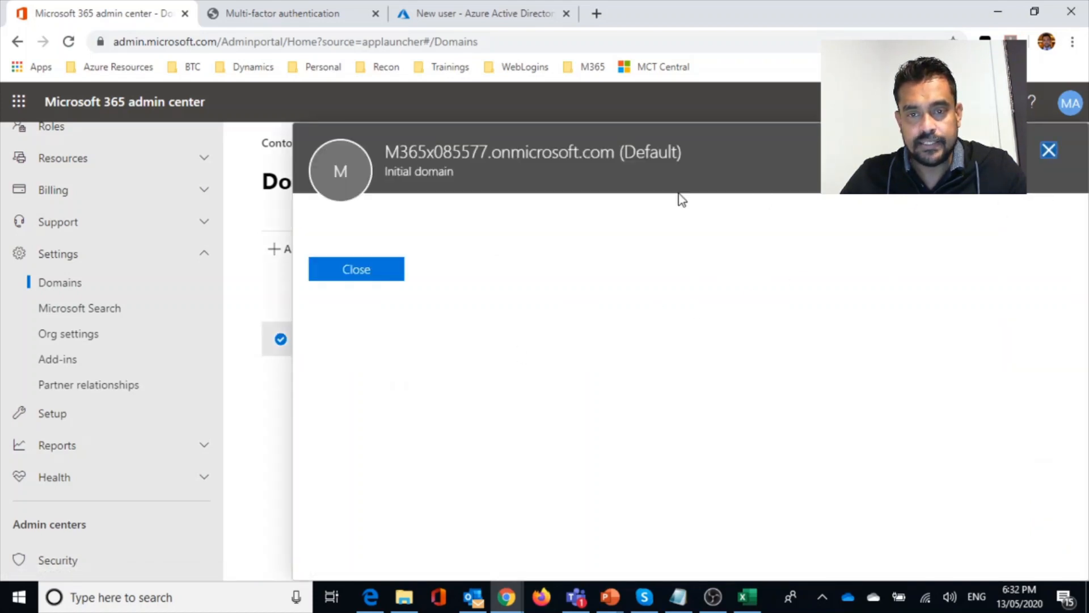
drag(487, 155, 373, 162)
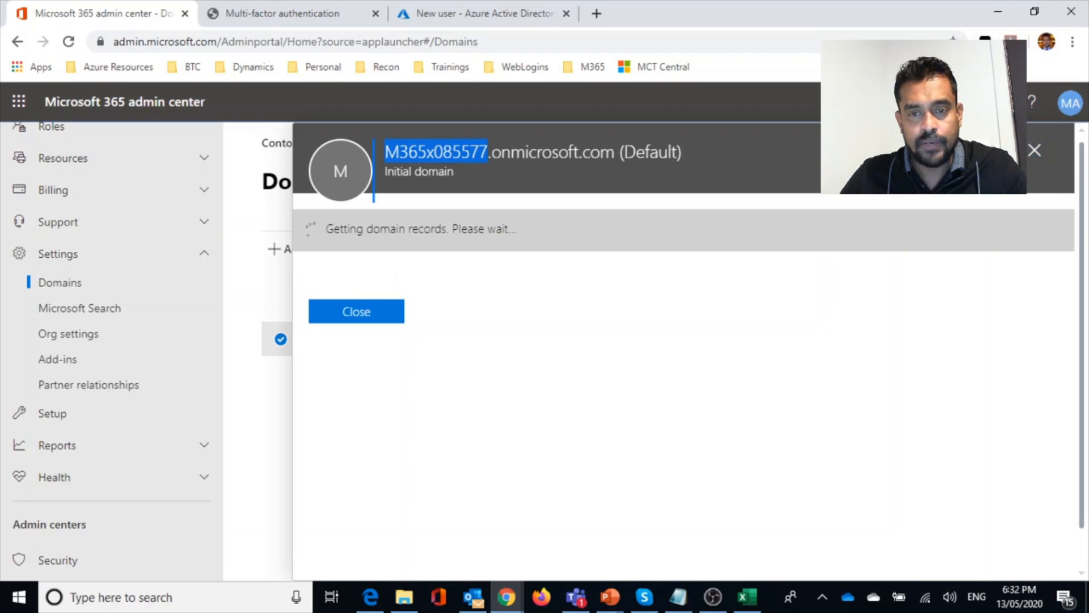
click(1035, 151)
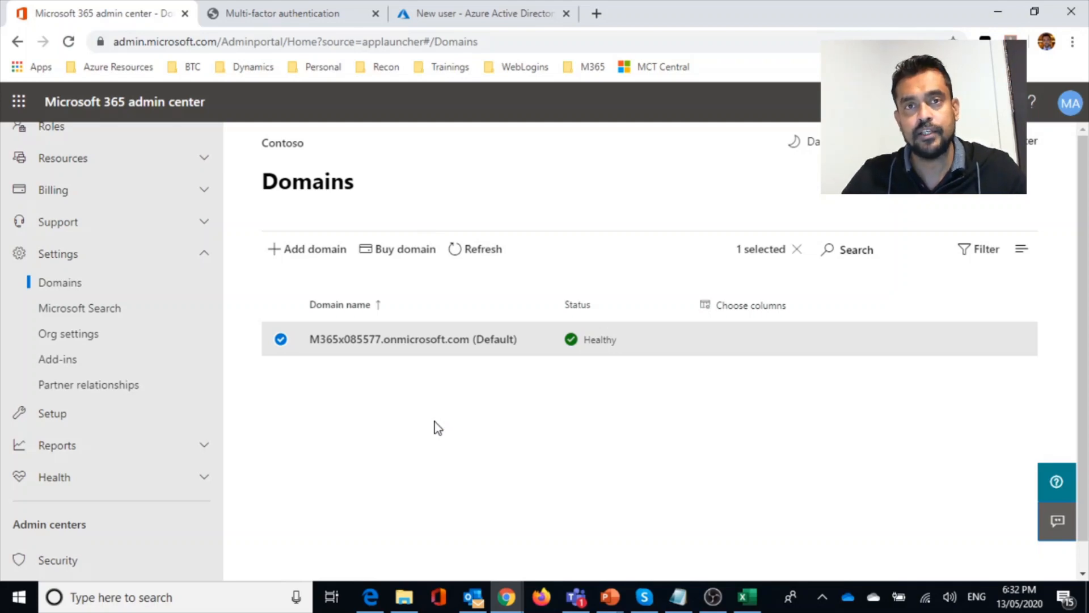
Add the personal .com domain to the tenant and review the TXT record details for verifying its ownership.
click(283, 255)
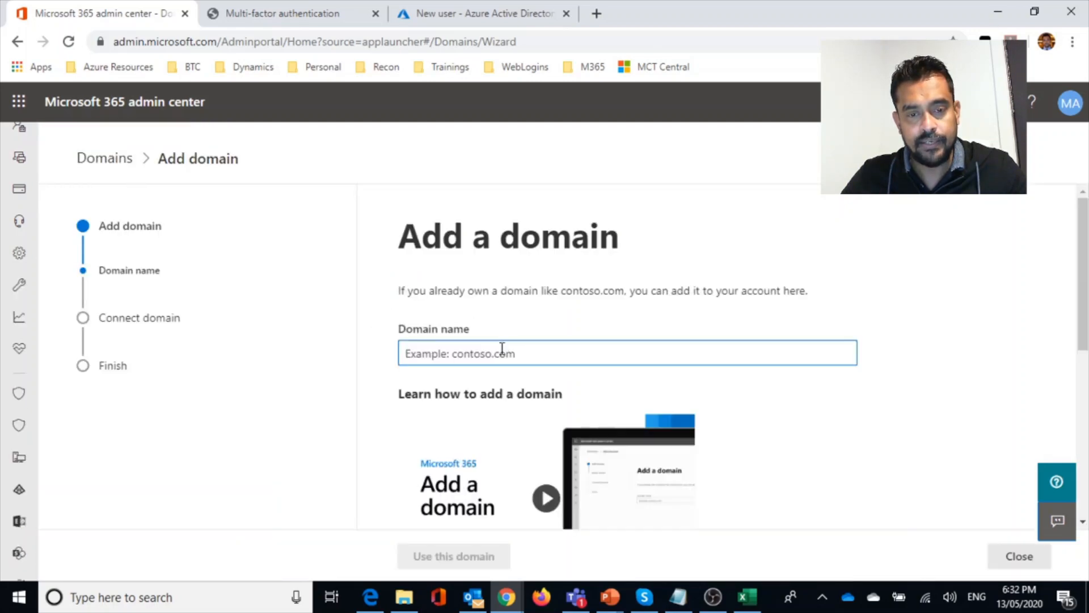
text(kushantha.com)
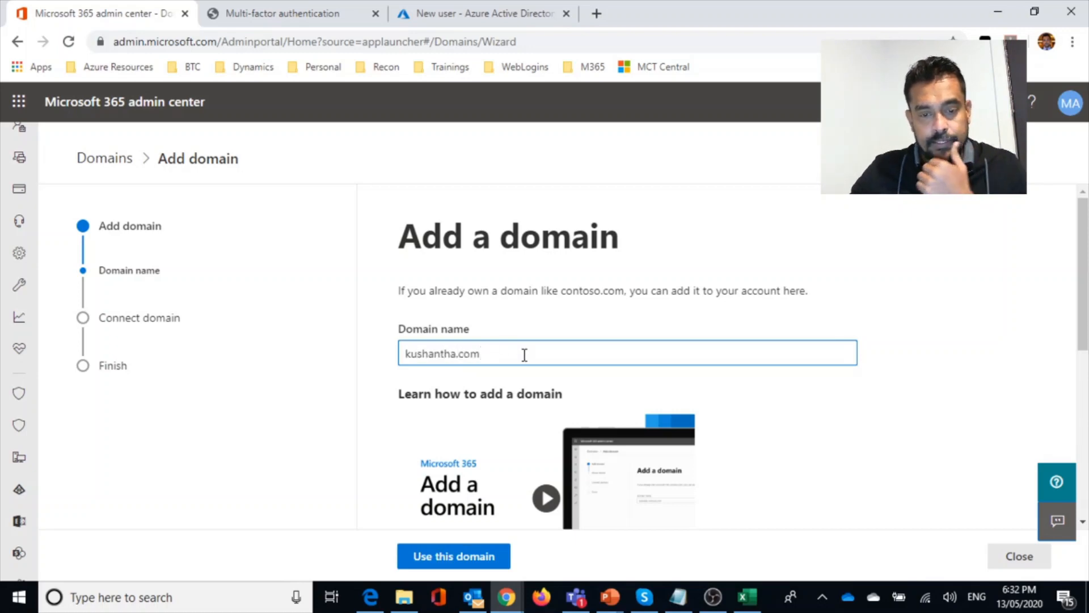
click(474, 558)
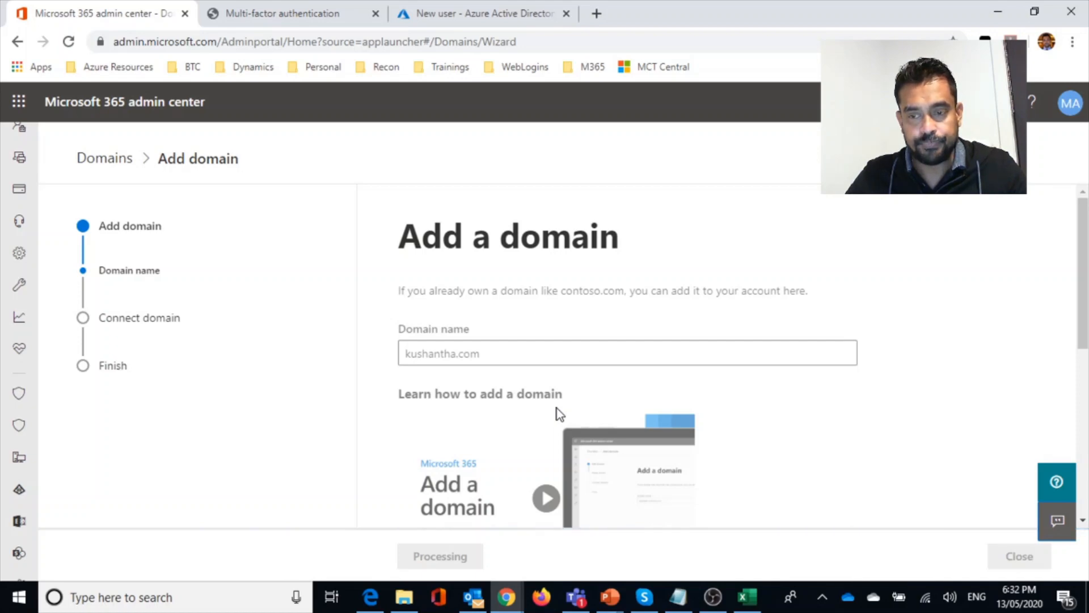
scroll(556, 407, down, 5)
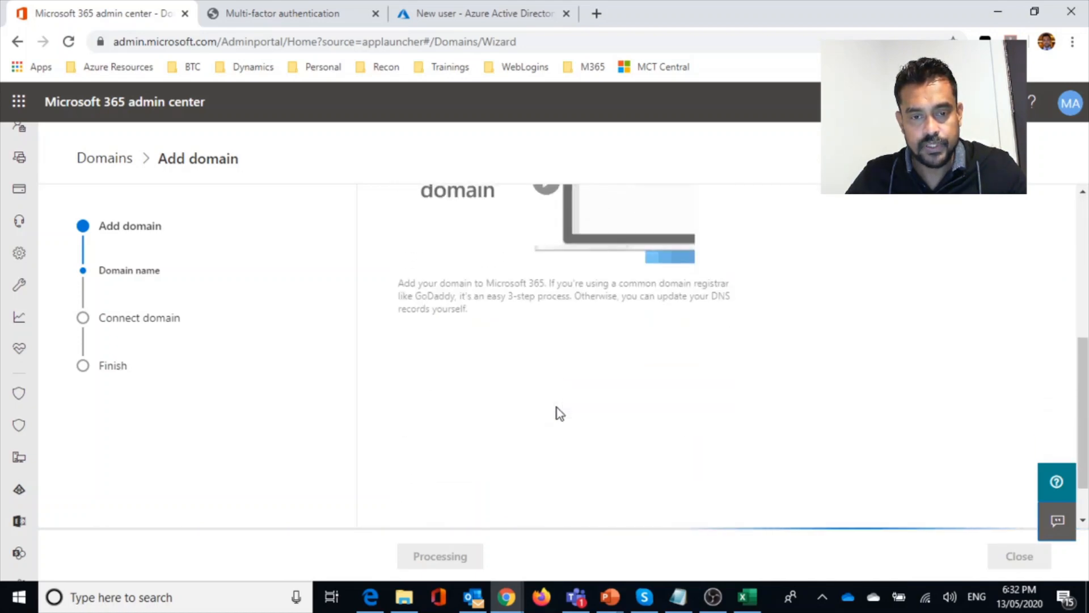
scroll(641, 400, down, 2)
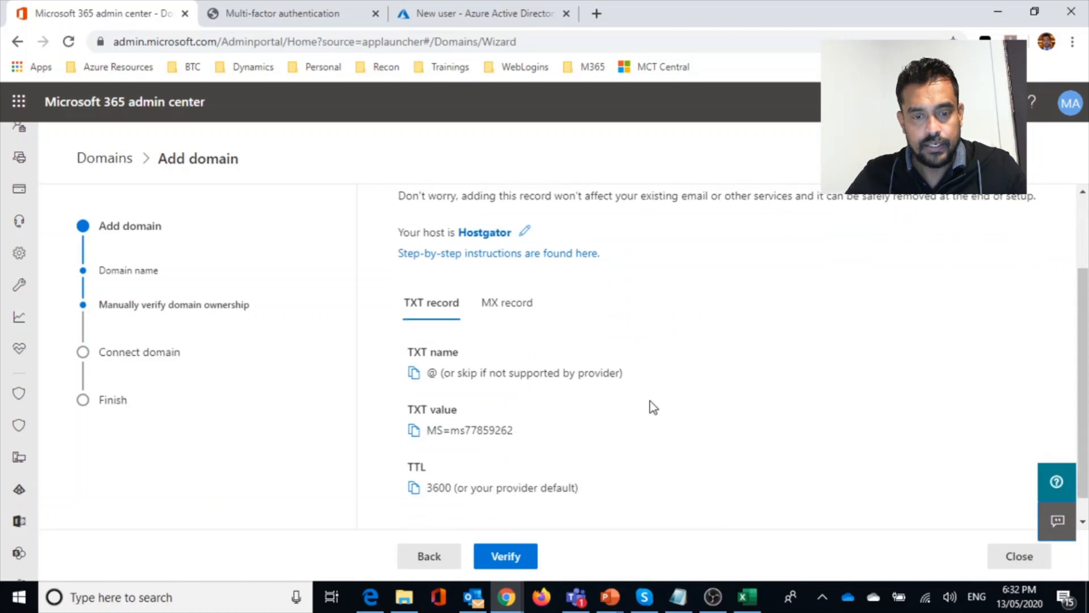
scroll(652, 408, down, 1)
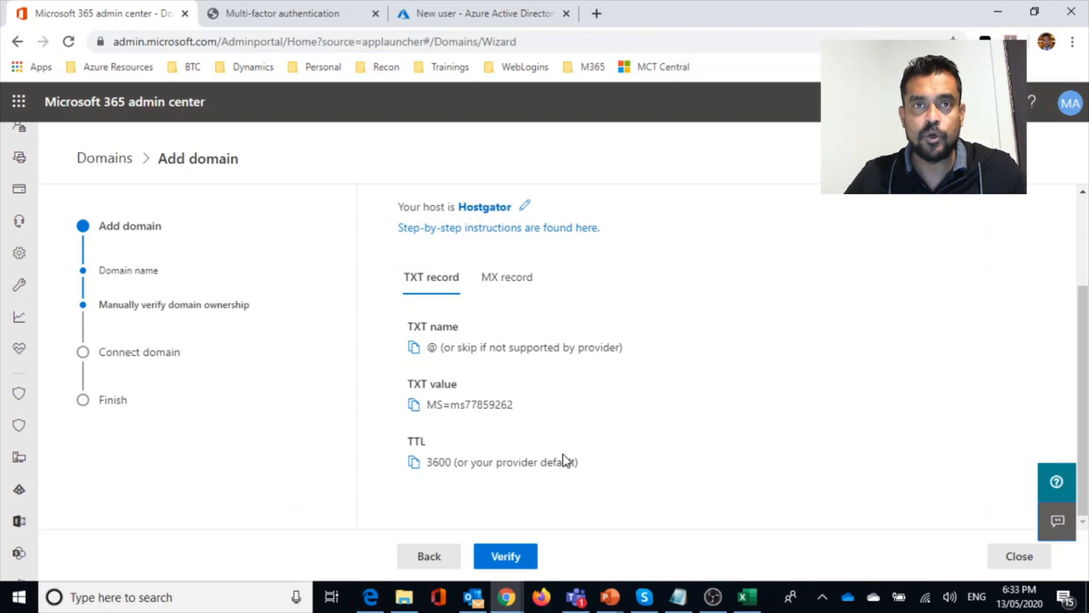
Leave the domain wizard without verifying ownership and select the newly added domain in the Domains list.
click(439, 556)
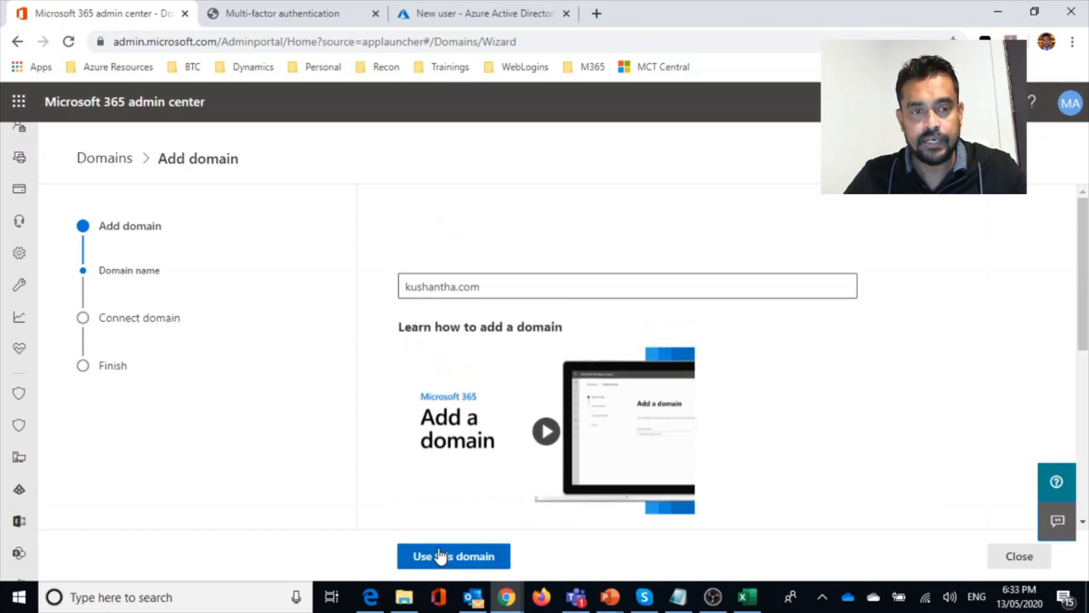
click(109, 162)
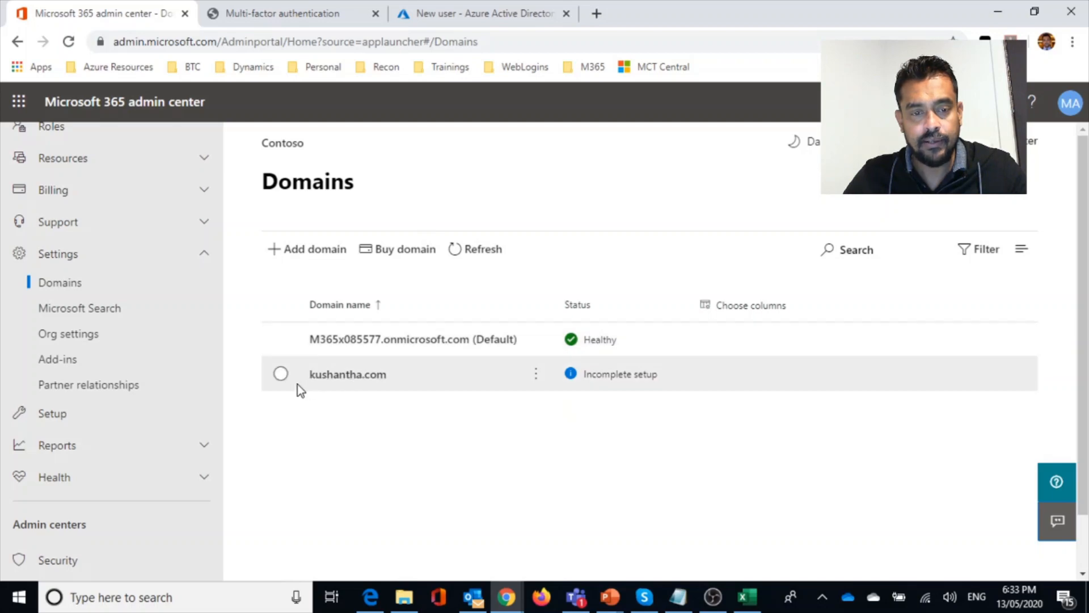
click(281, 374)
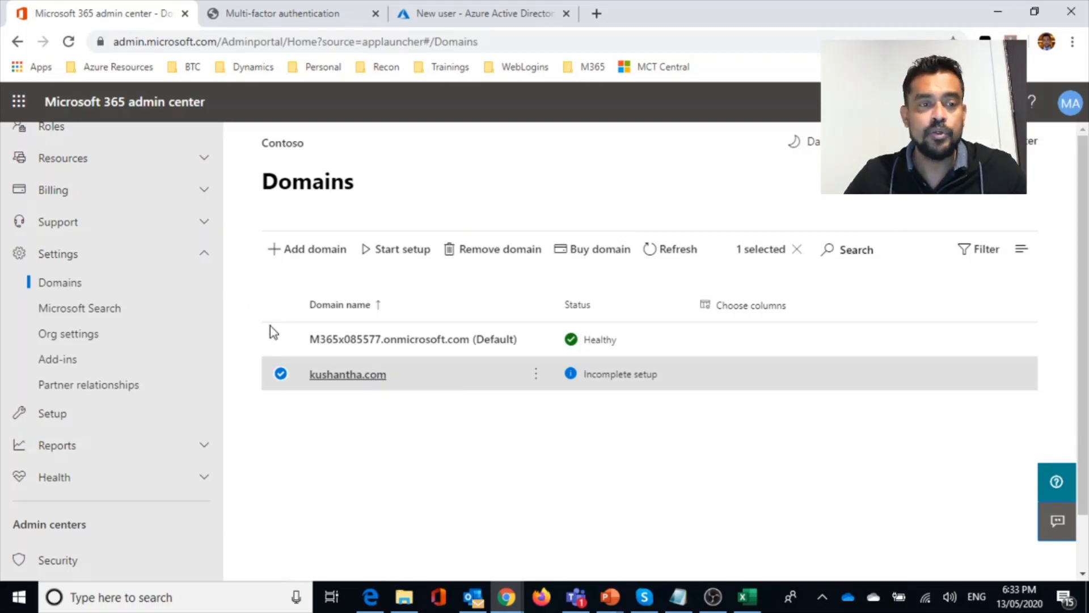
Show the first active user's account details and highlight the onmicrosoft.com domain part of the username.
scroll(151, 233, up, 3)
scroll(203, 248, up, 3)
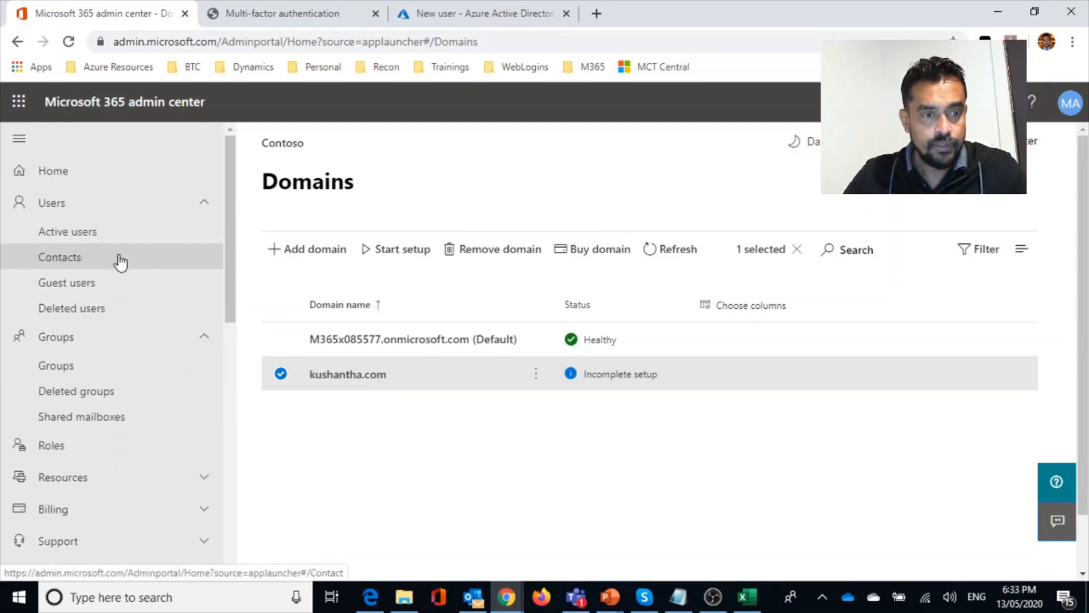
click(80, 238)
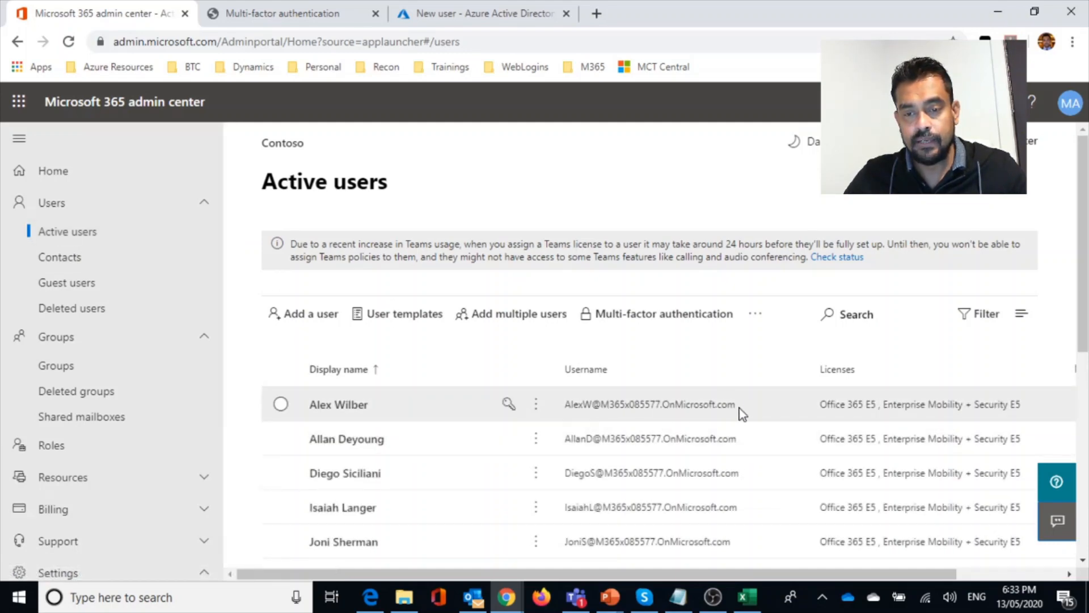
click(599, 410)
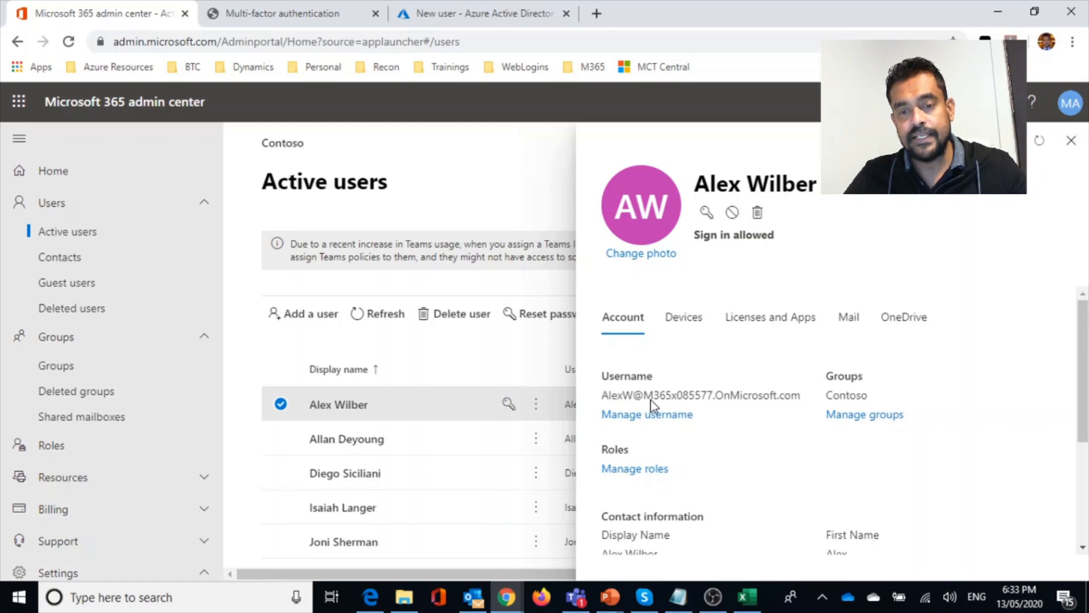
drag(801, 397, 647, 399)
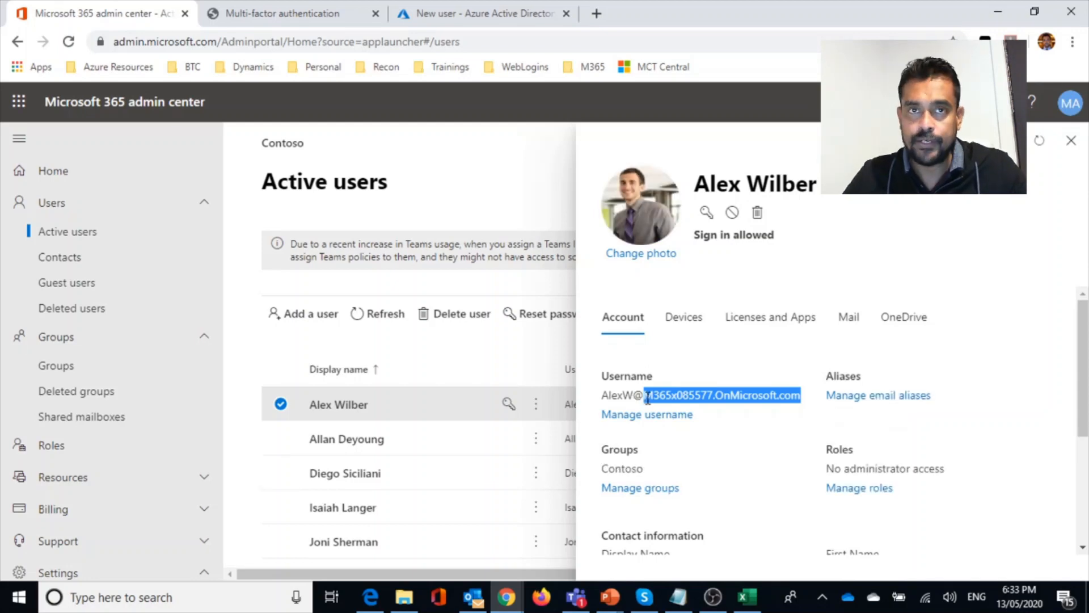